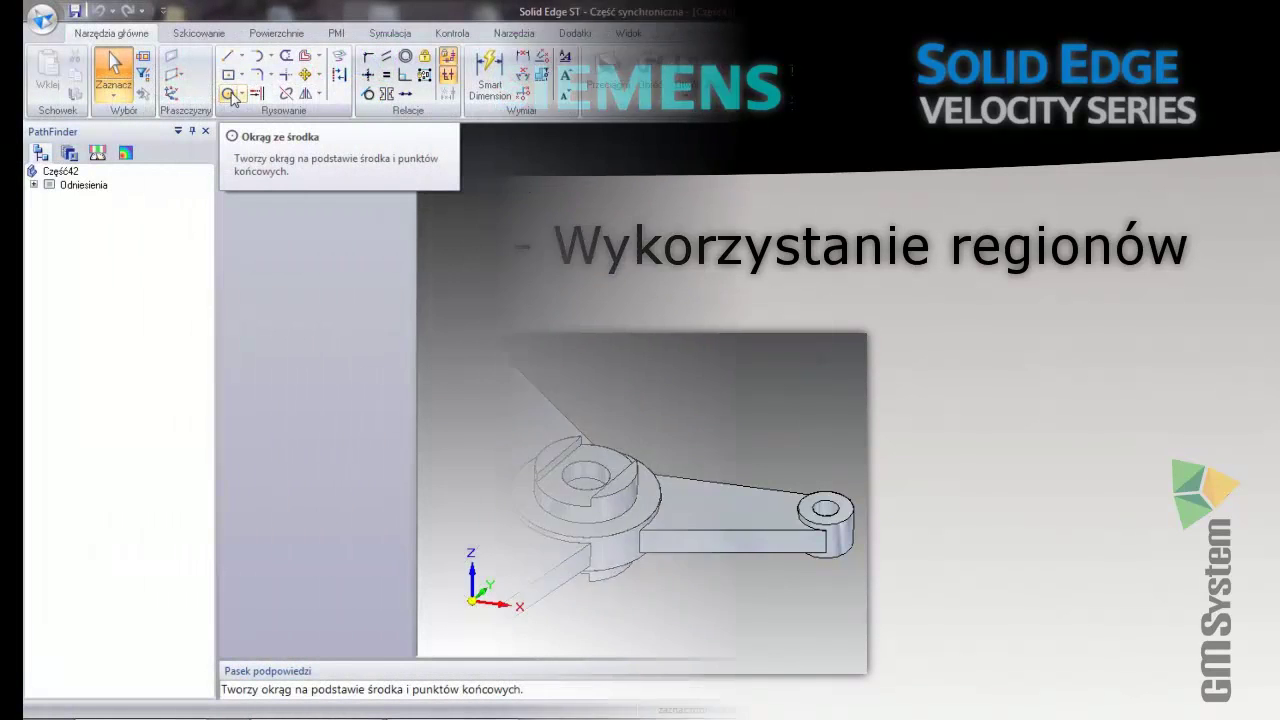
Draw concentric hub circles centred at the origin with Circle by Center
left_click(229, 93)
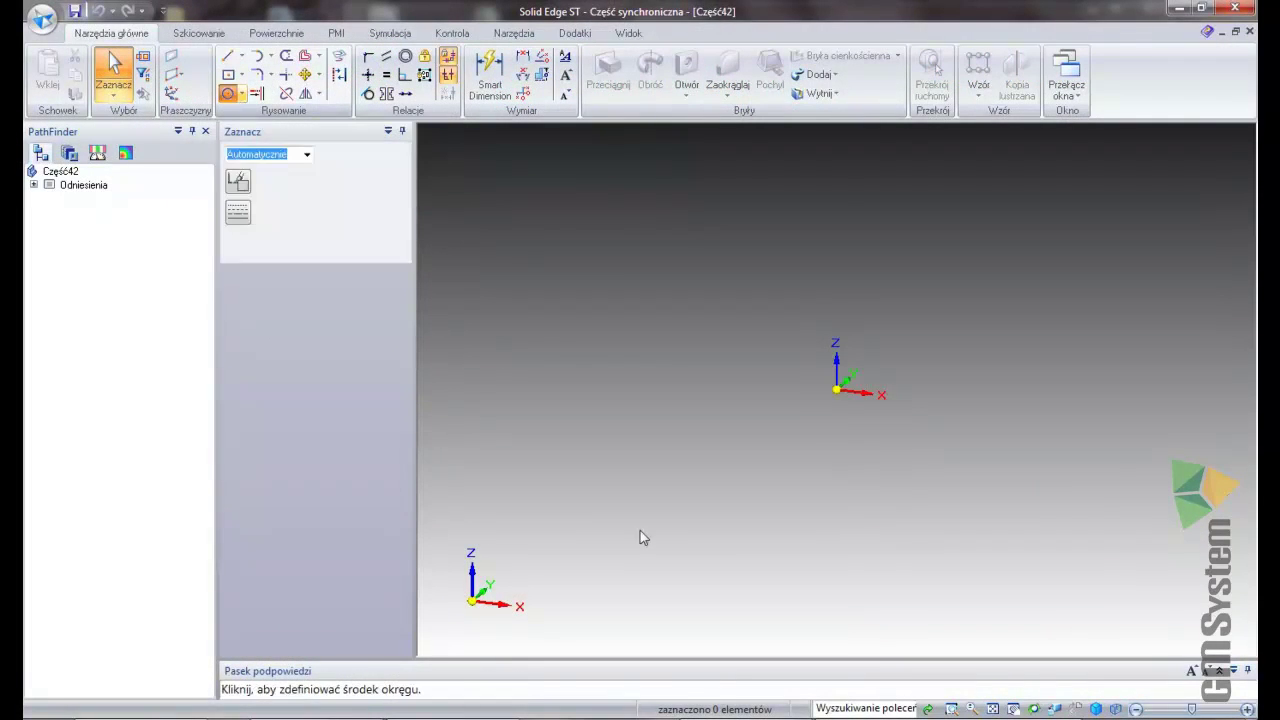
left_click(845, 392)
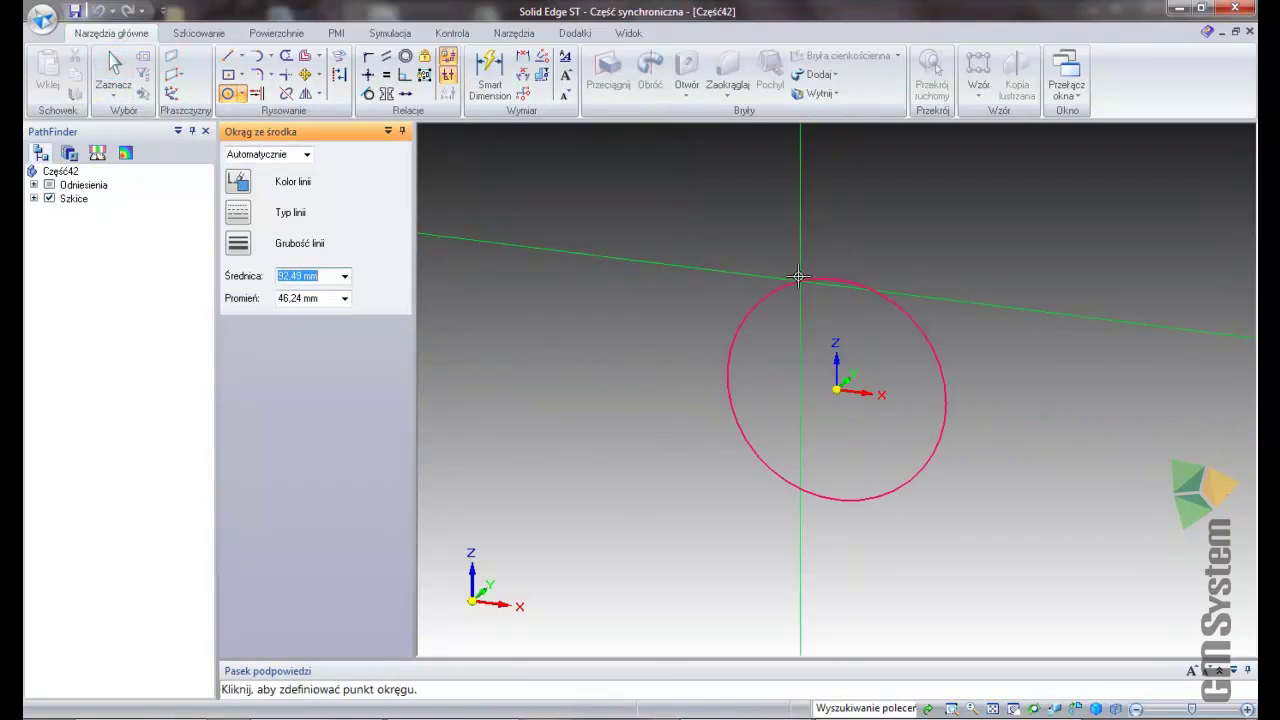
left_click(792, 263)
left_click_drag(818, 316, 820, 306)
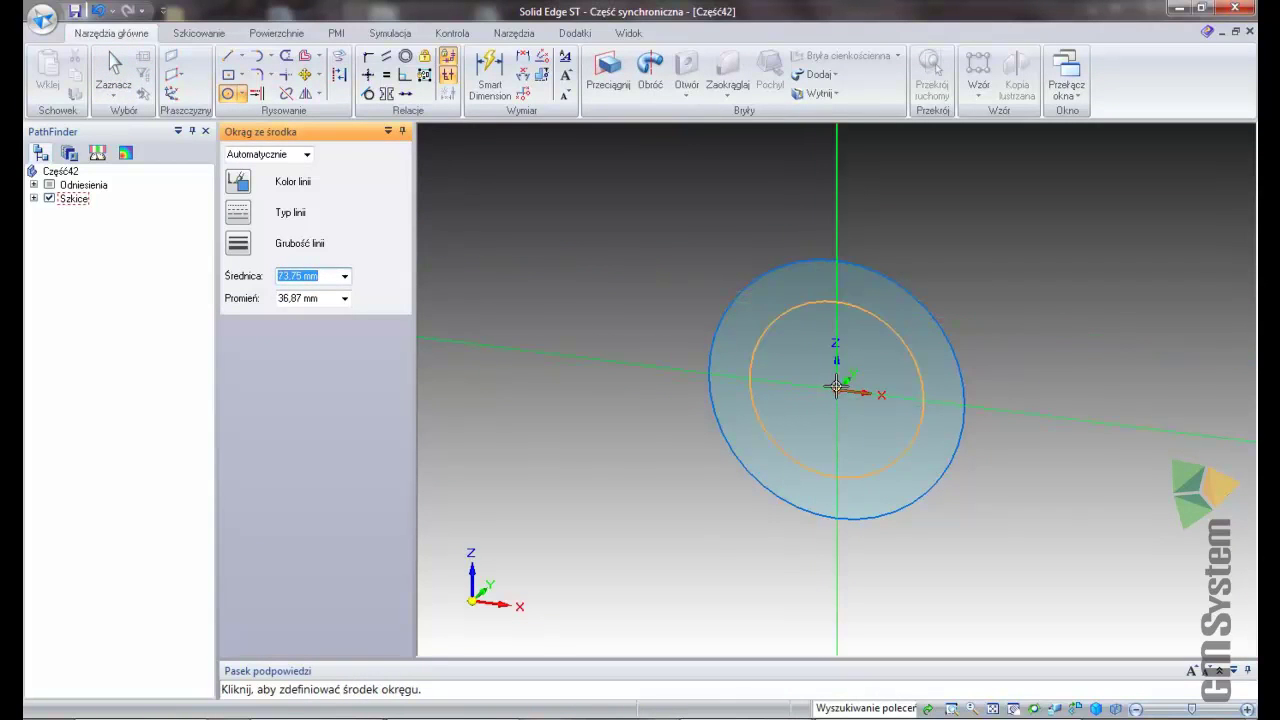
Draw the end boss's outer and bore circles at a second centre on the axis line
middle_click_drag(845, 357, 843, 560)
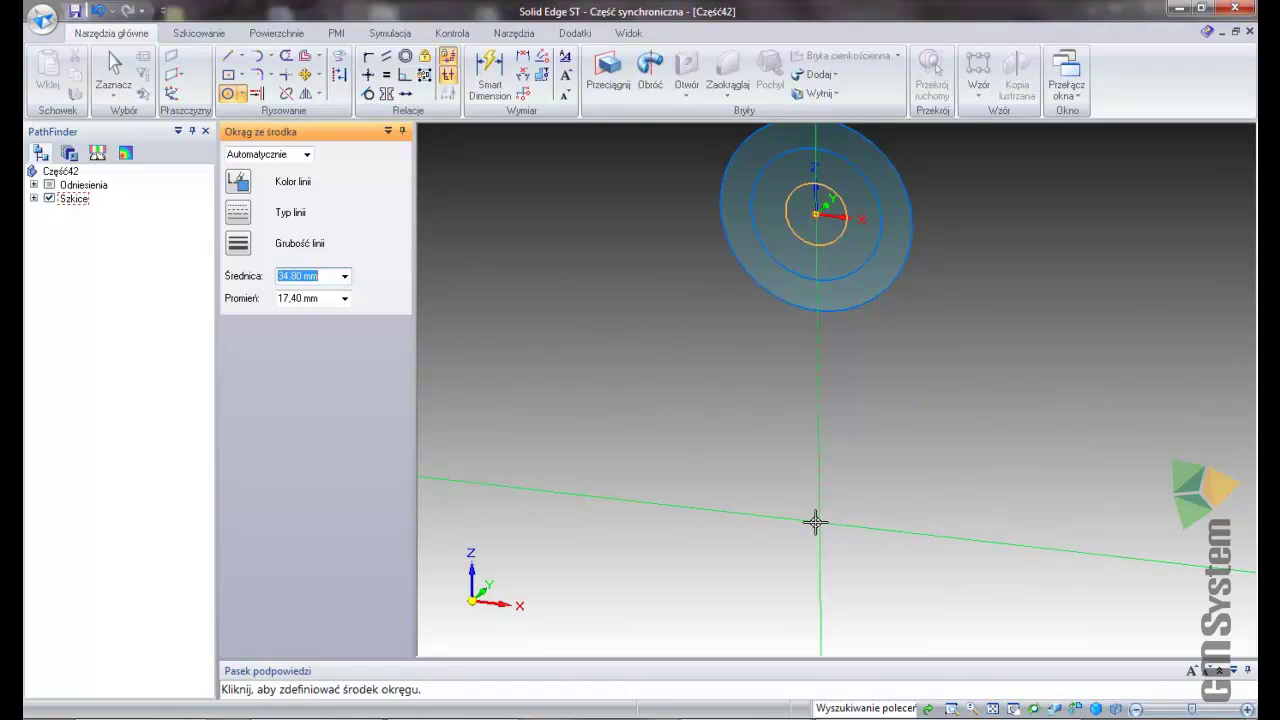
left_click(816, 522)
left_click(810, 502)
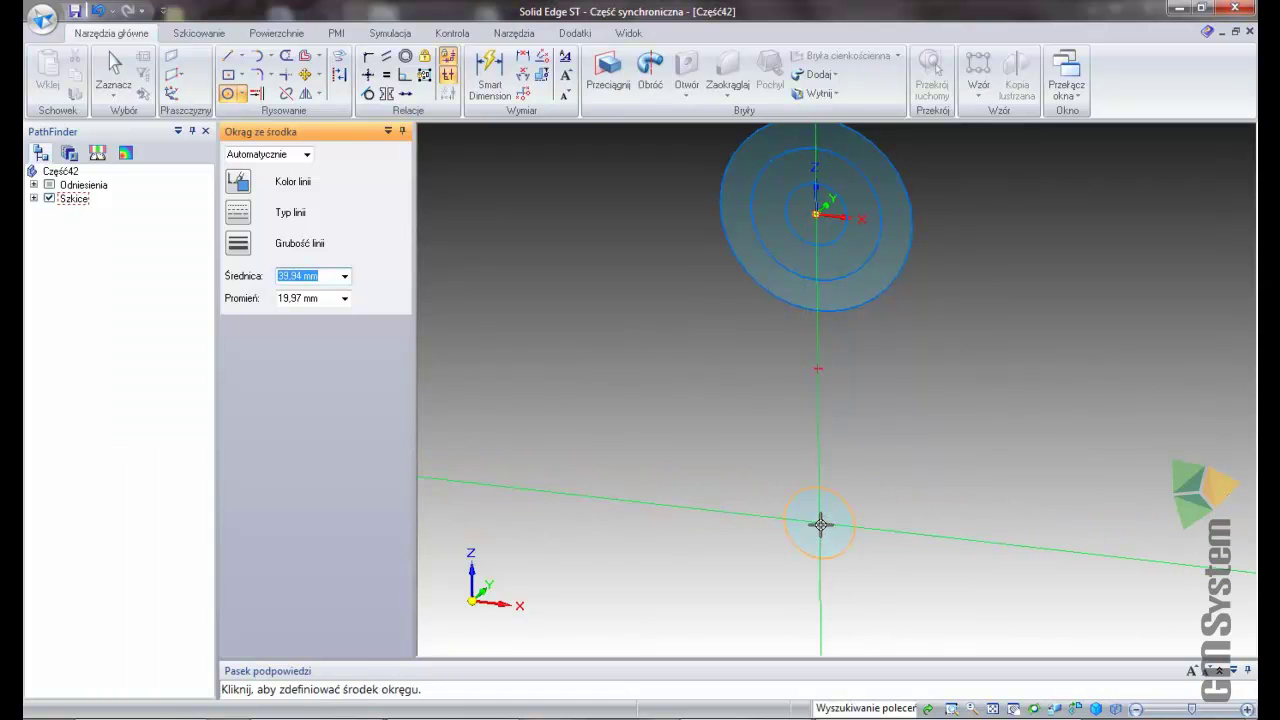
left_click(819, 507)
middle_click_drag(819, 507, 348, 8)
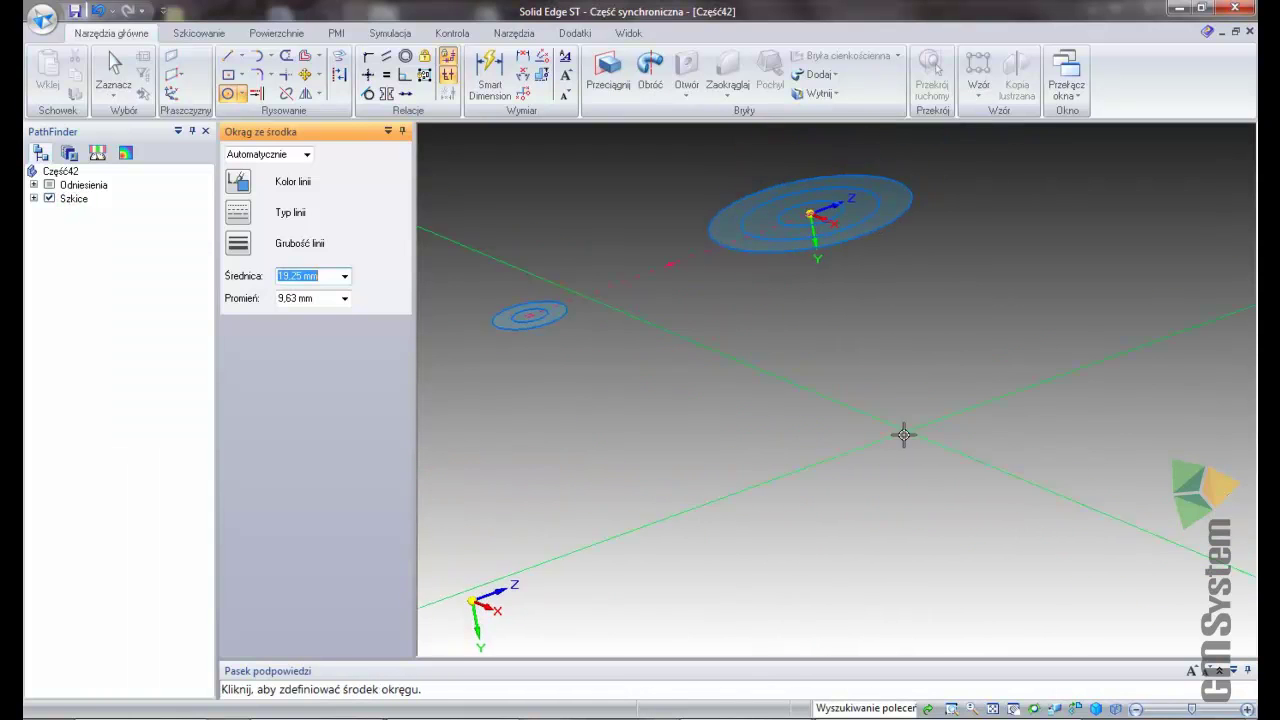
Draw the arm's side line from end boss to hub, mirror it about the centre line, and show Odniesienia
left_click(228, 60)
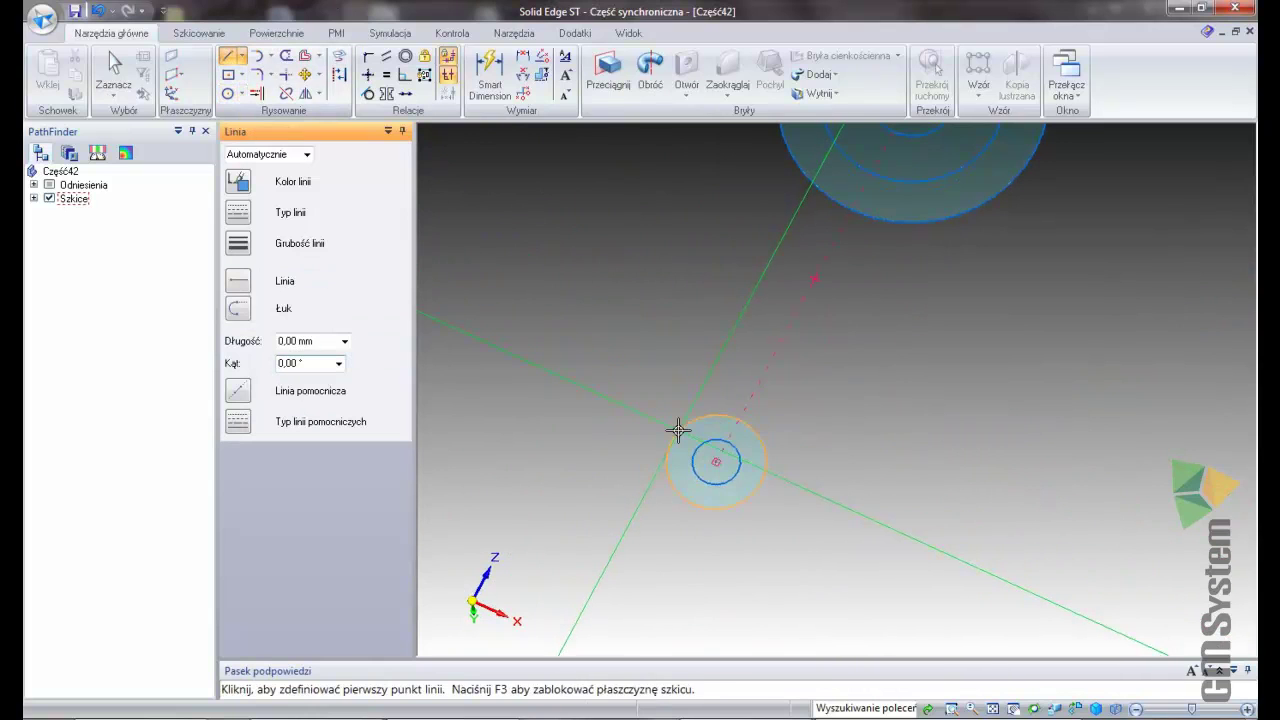
left_click(669, 444)
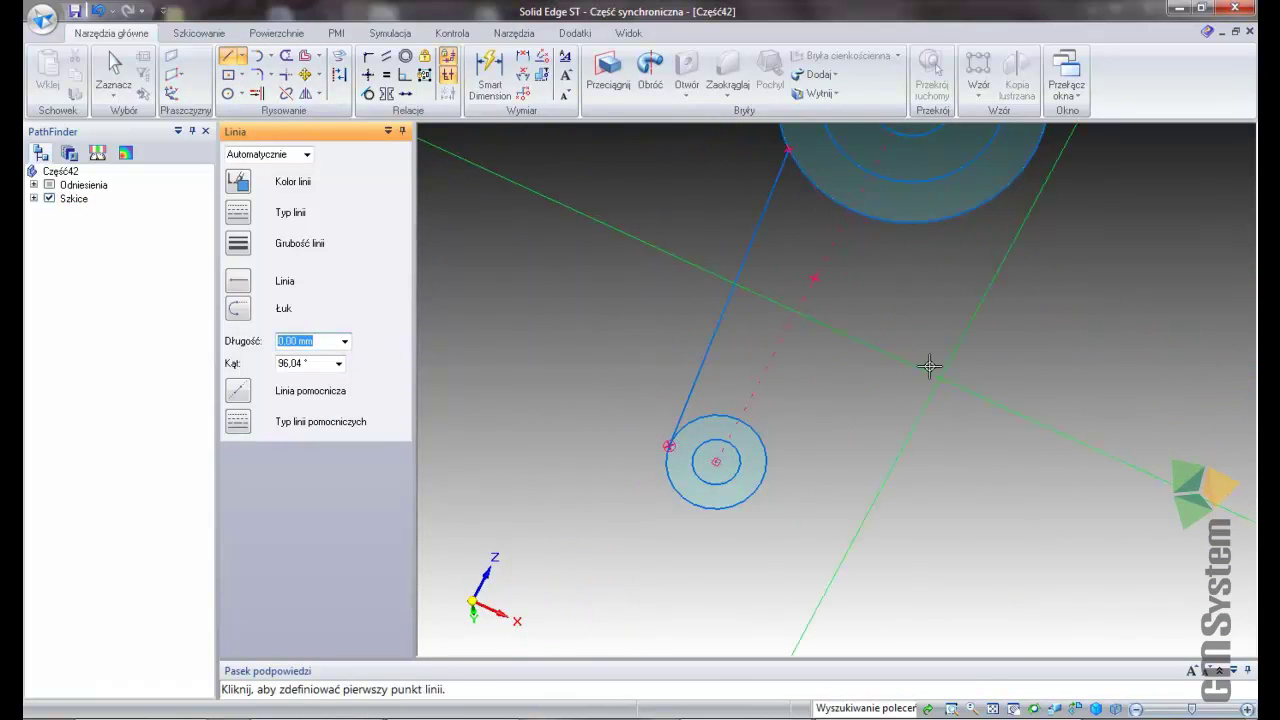
left_click(309, 95)
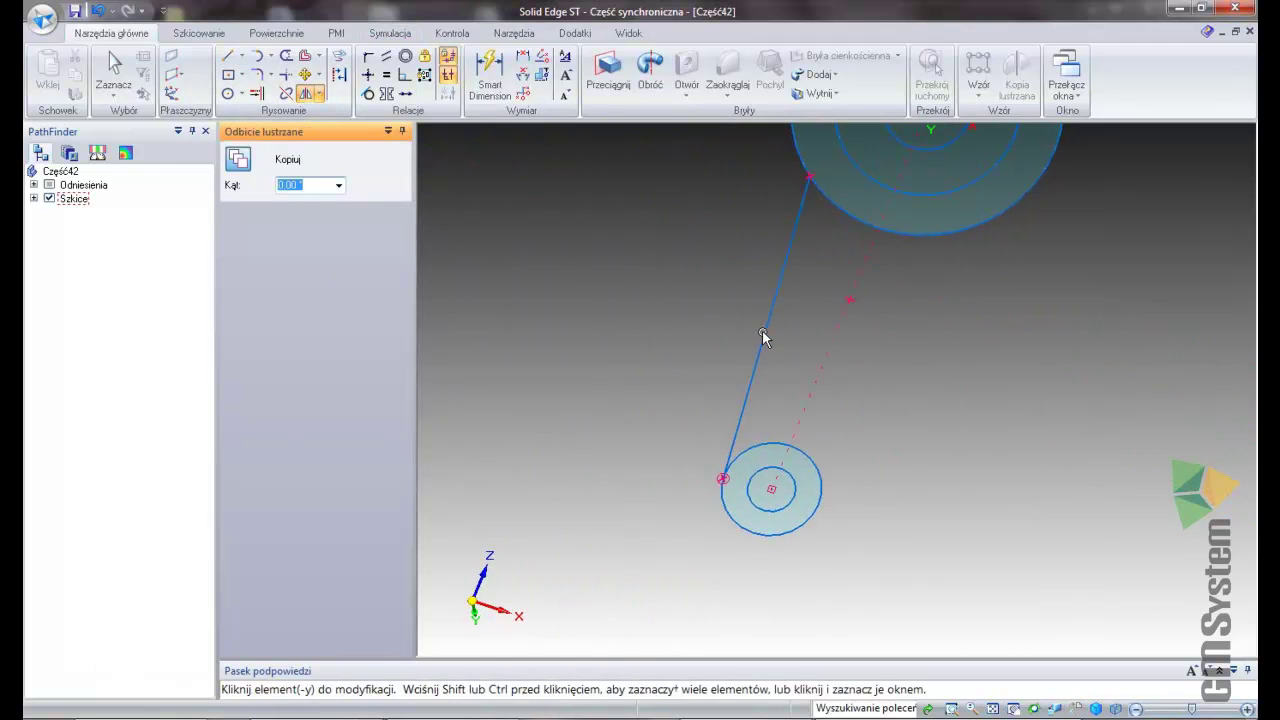
left_click(764, 337)
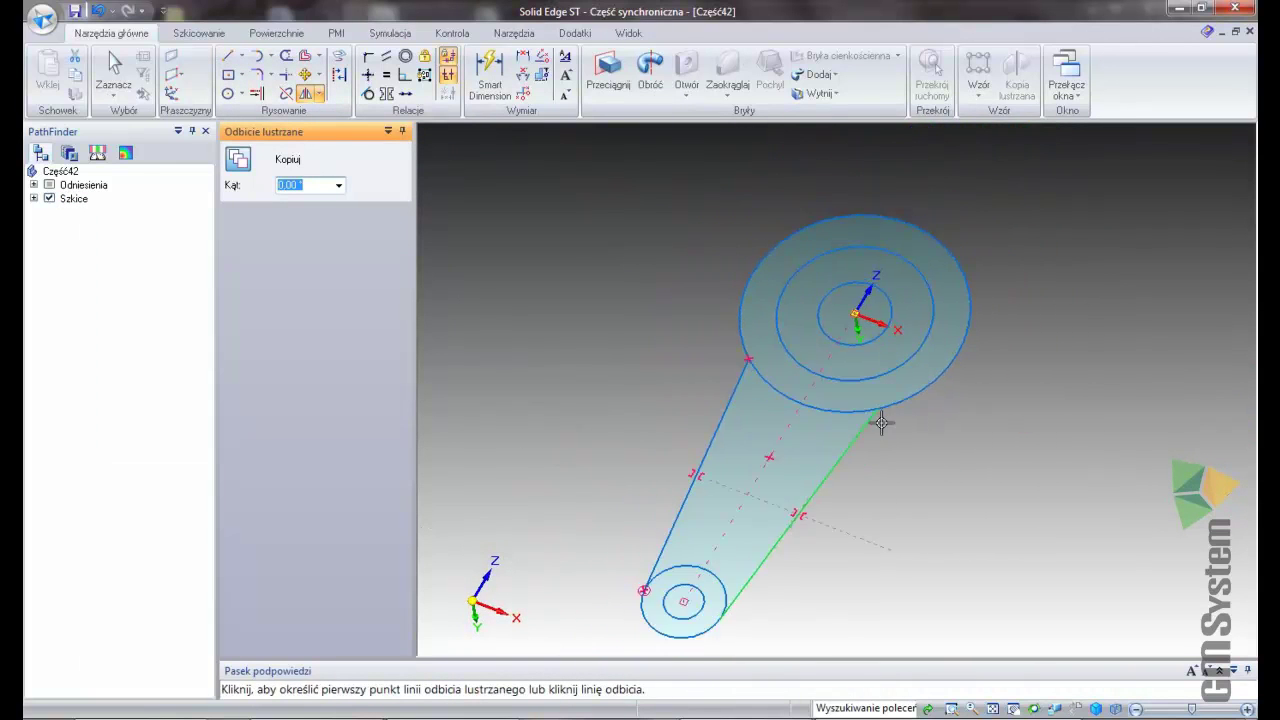
left_click(112, 66)
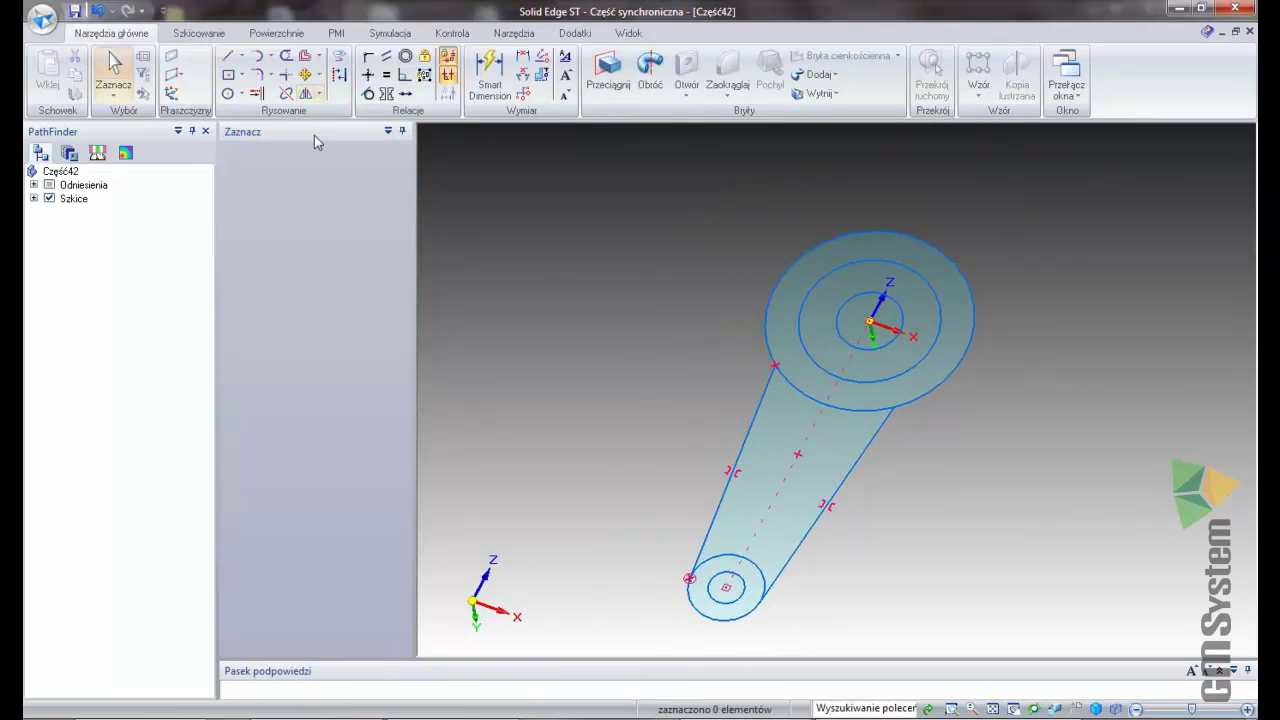
left_click(49, 185)
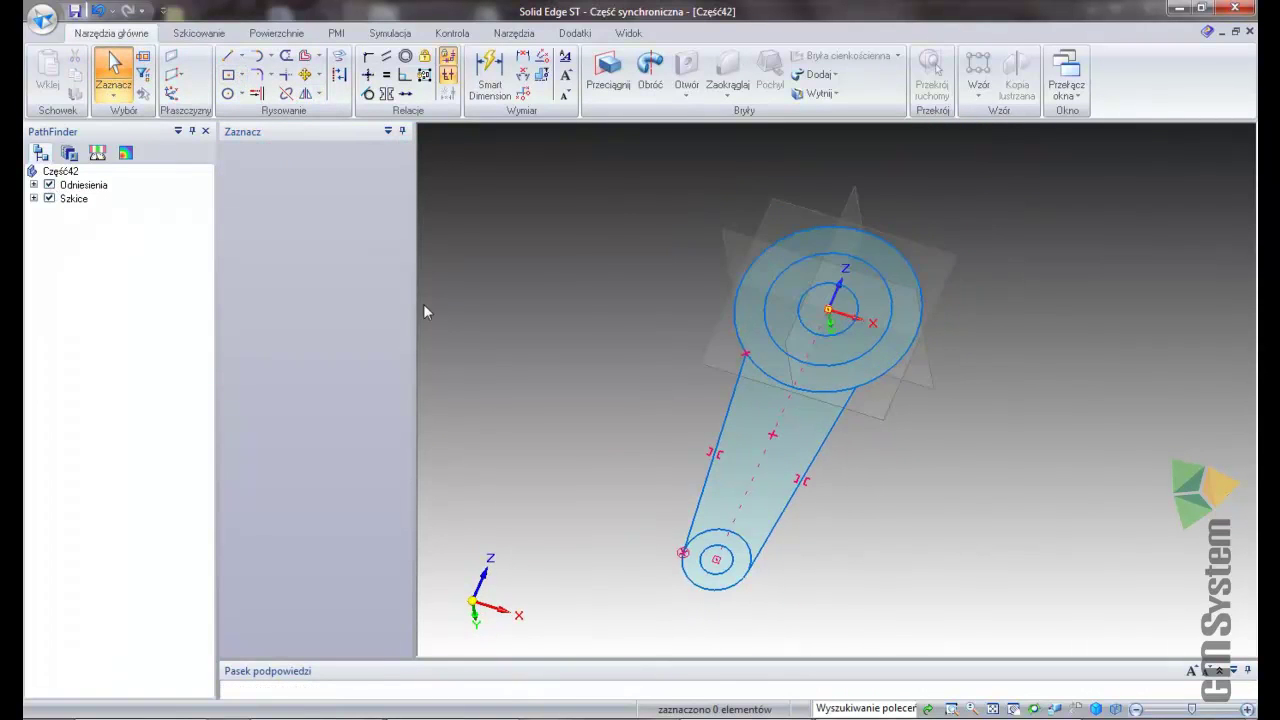
Draw a vertical line across the hub circles, viewed normal to the locked sketch plane
left_click(228, 60)
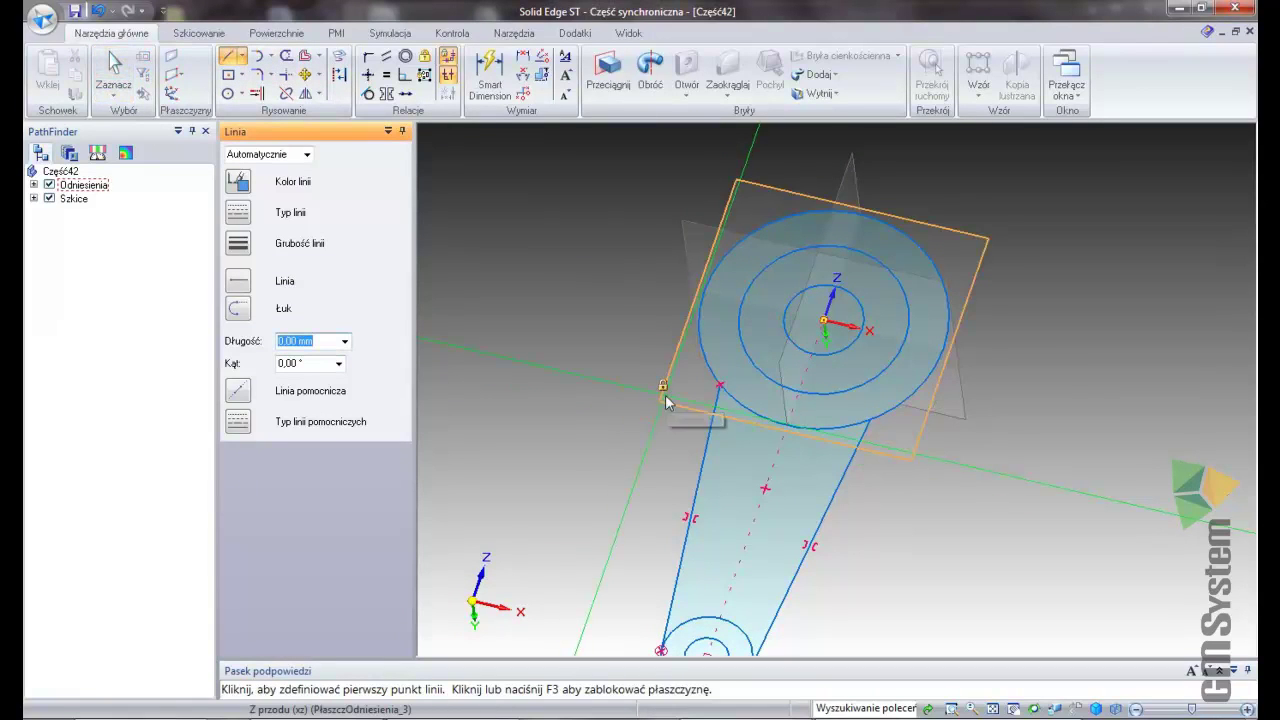
key("F3")
key("ctrl+h")
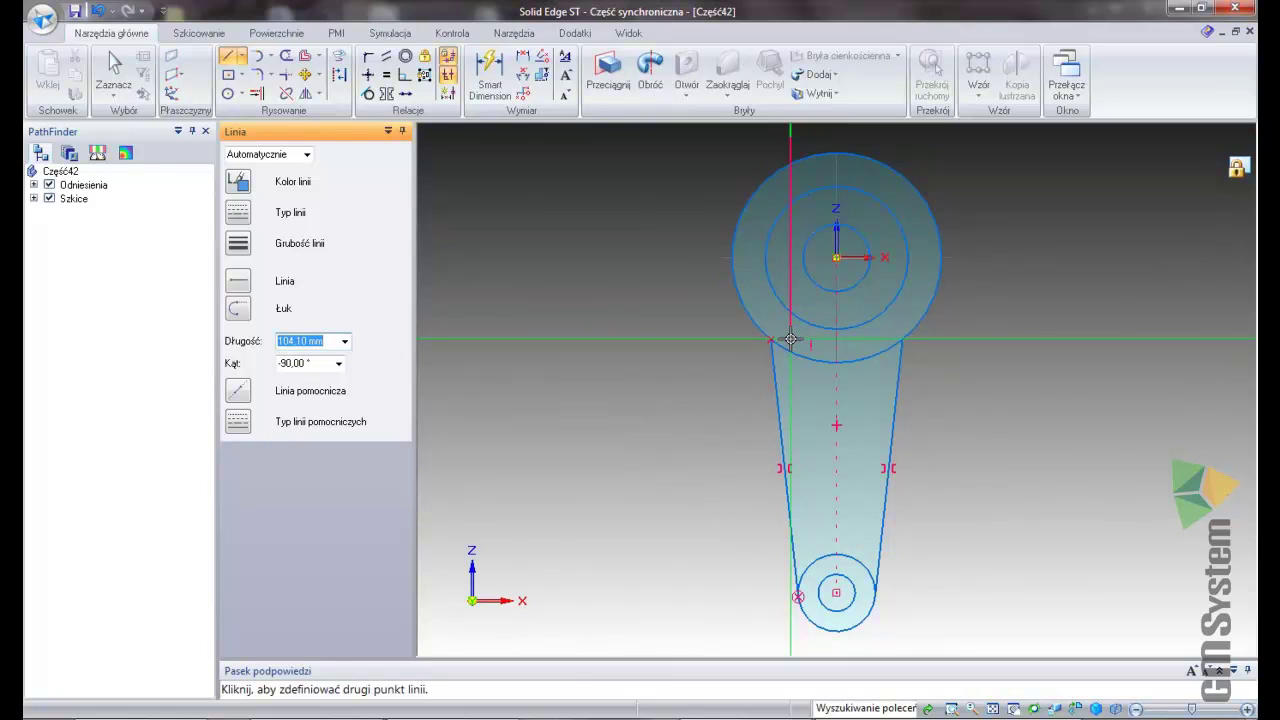
left_click(790, 371)
key("Escape")
Mirror the vertical line about the hub's vertical axis to outline the slot
left_click(306, 93)
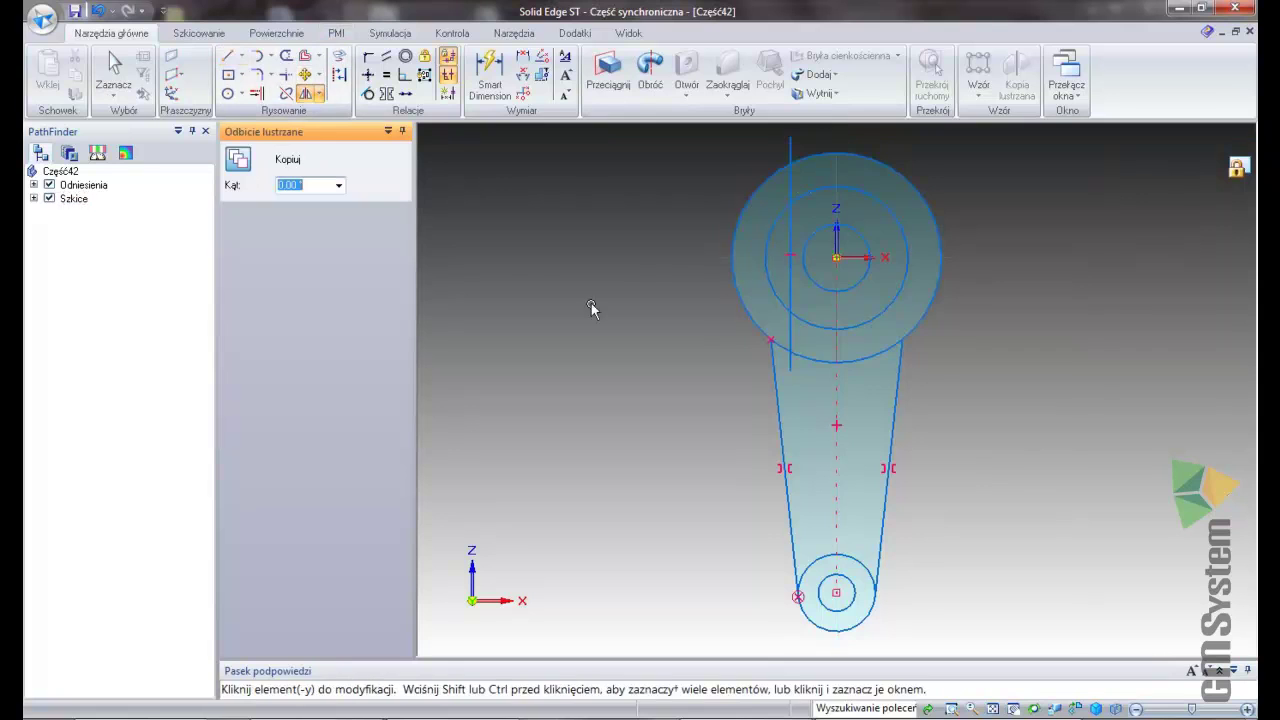
left_click(790, 190)
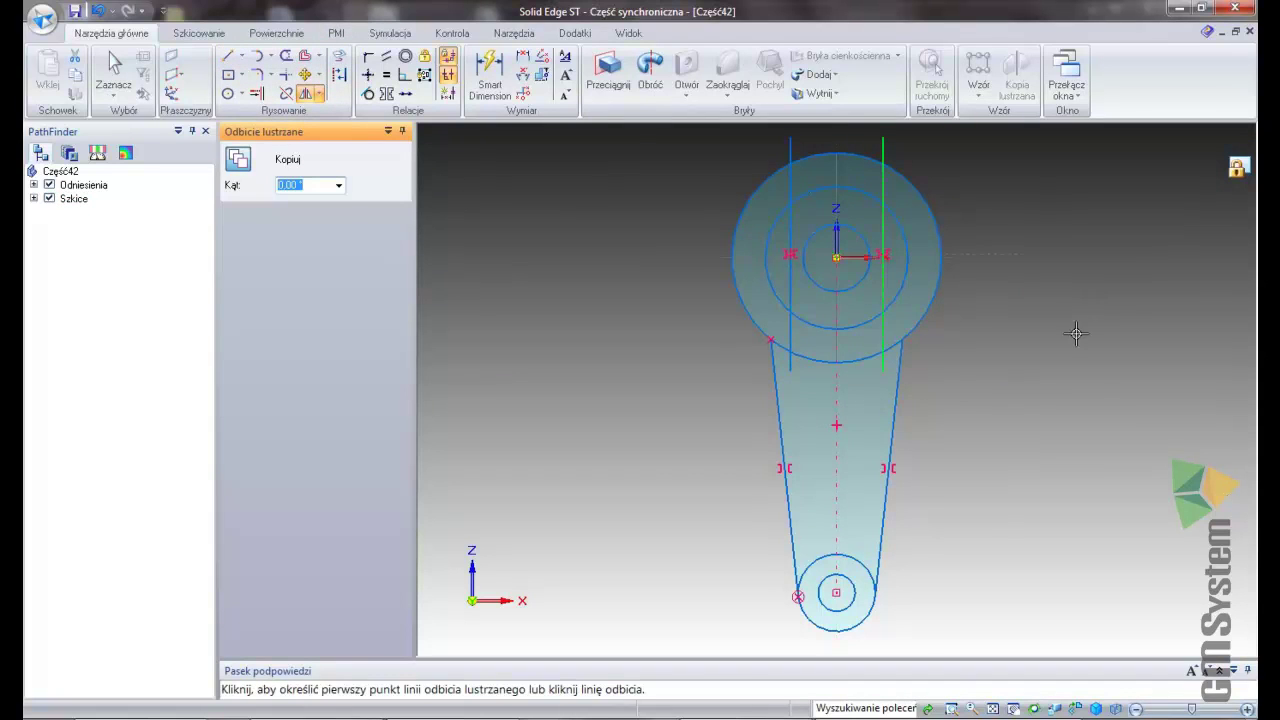
key("ctrl+i")
left_click(113, 70)
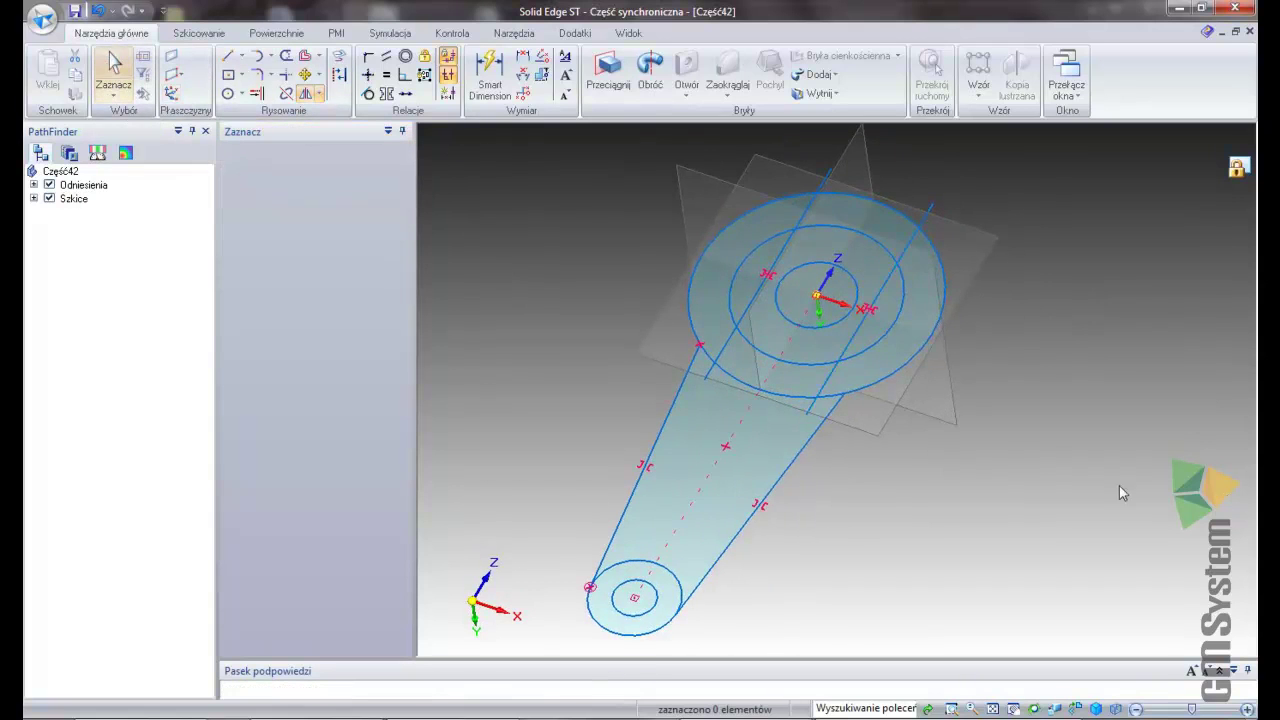
Zoom in on the sketch in isometric view and untick Odniesienia to hide the reference planes
key("ctrl+j")
scroll(1095, 304, "up", 1)
scroll(1094, 301, "up", 1)
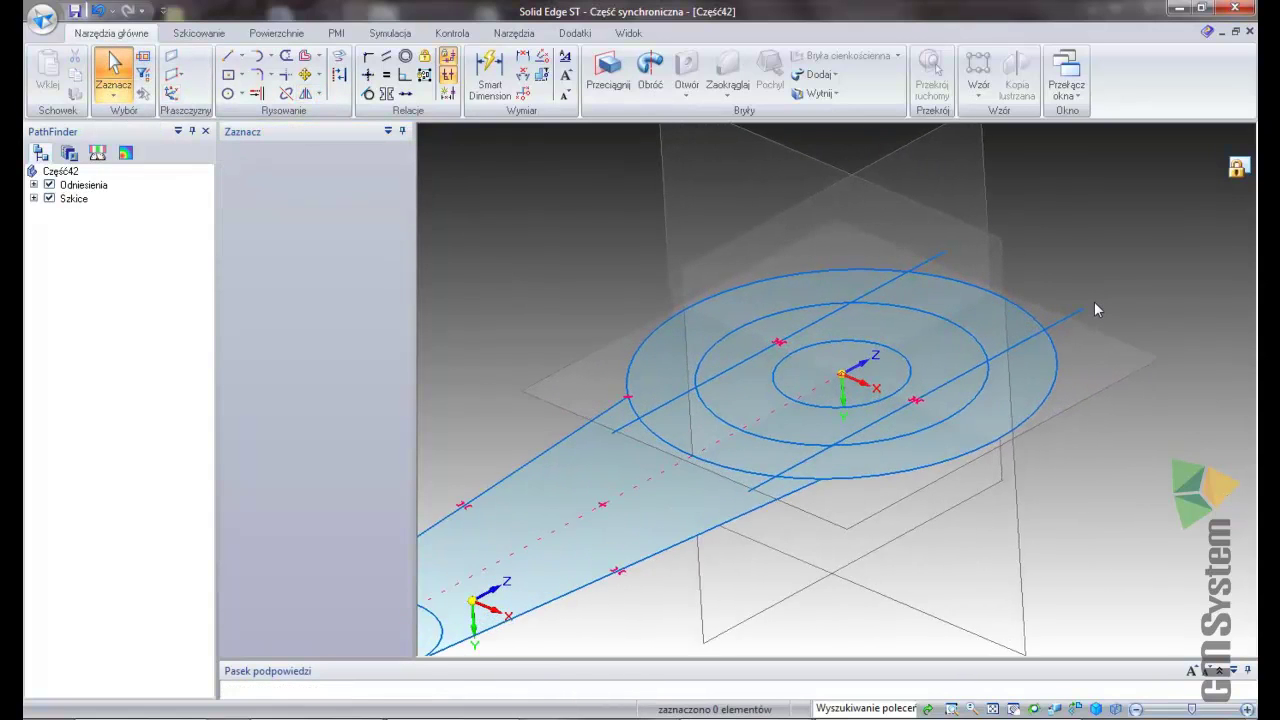
scroll(1094, 301, "up", 1)
scroll(1094, 301, "up", 1)
scroll(1094, 301, "up", 1)
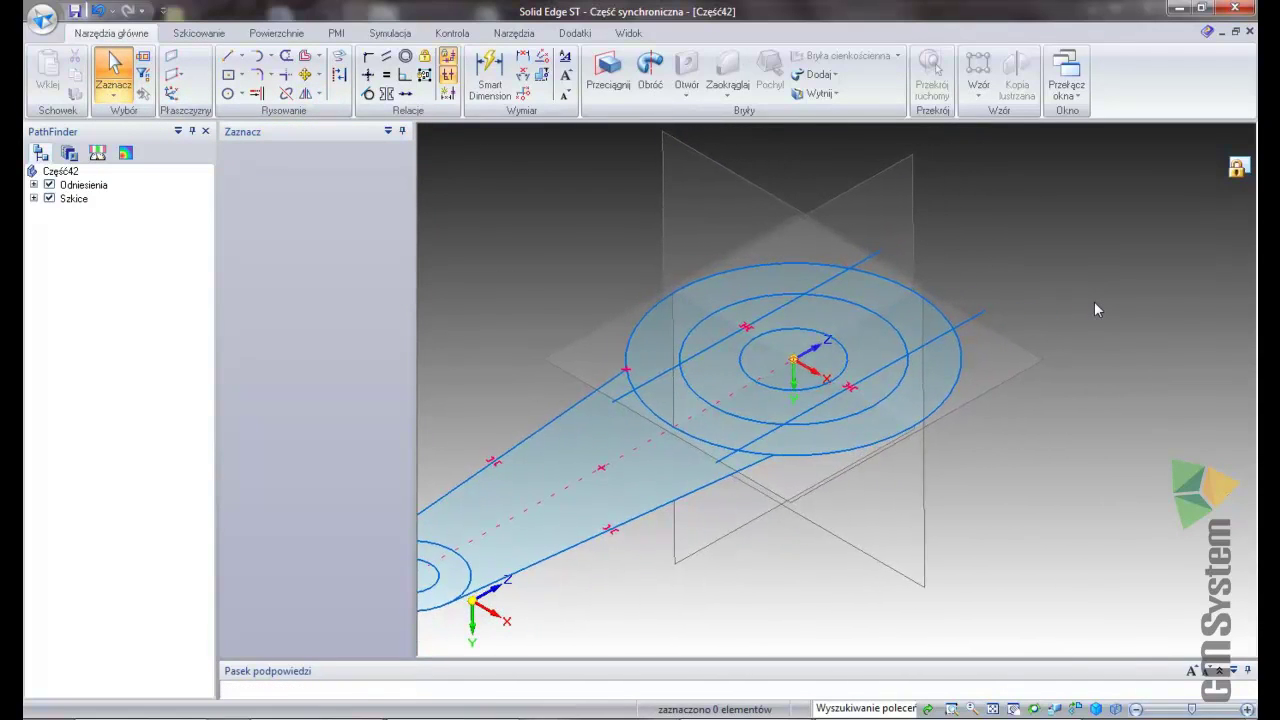
scroll(1094, 301, "up", 1)
scroll(1094, 301, "up", 1)
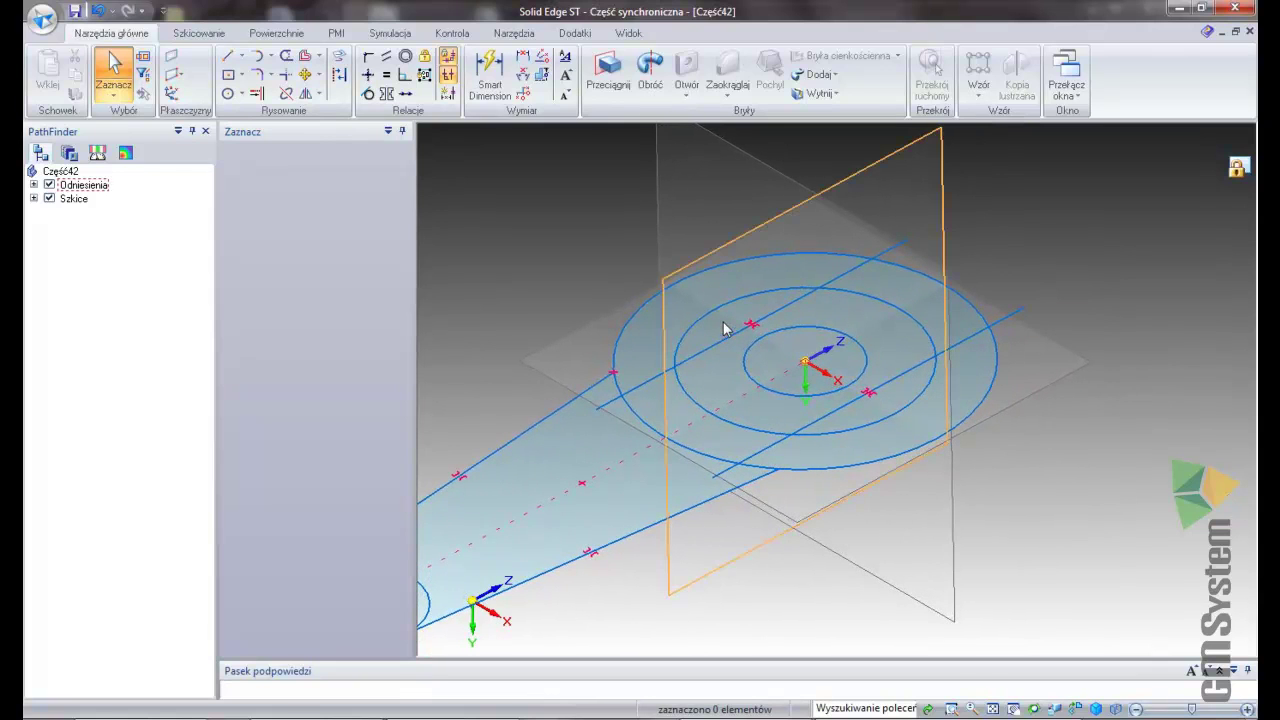
left_click(49, 185)
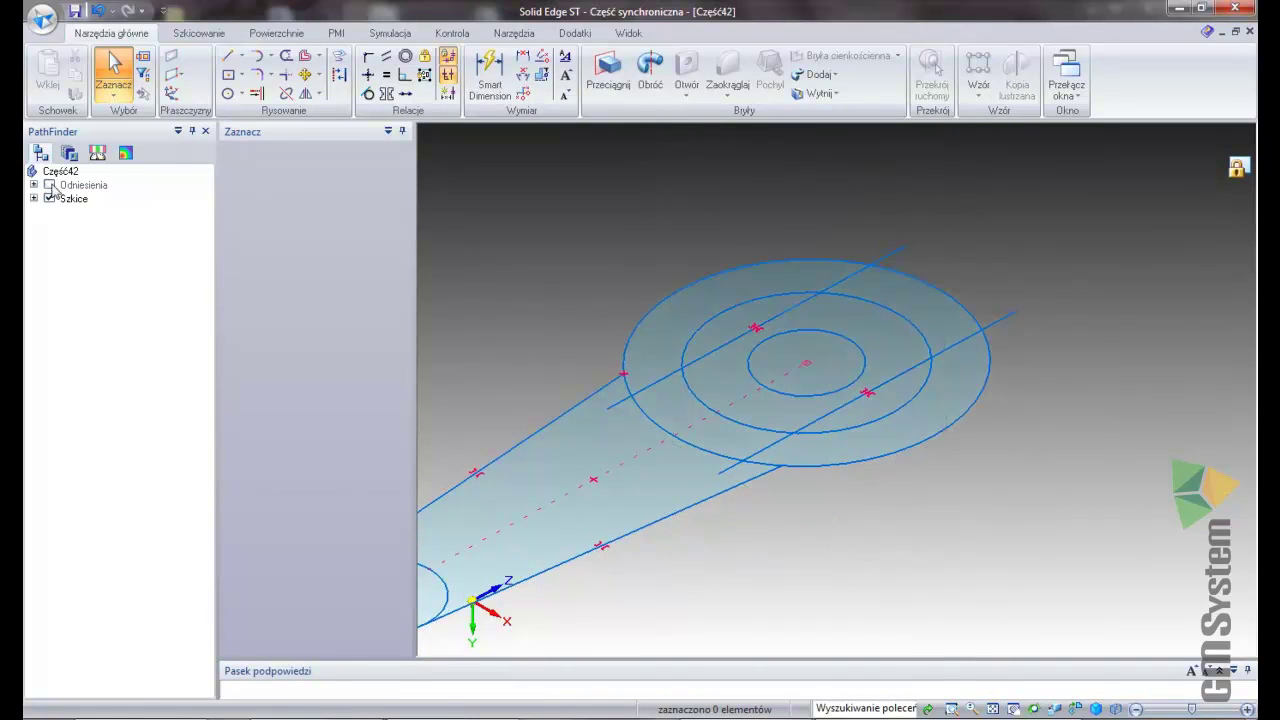
mouse_move(629, 230)
left_mouse_down()
mouse_move(1014, 465)
mouse_move(754, 257)
left_mouse_up()
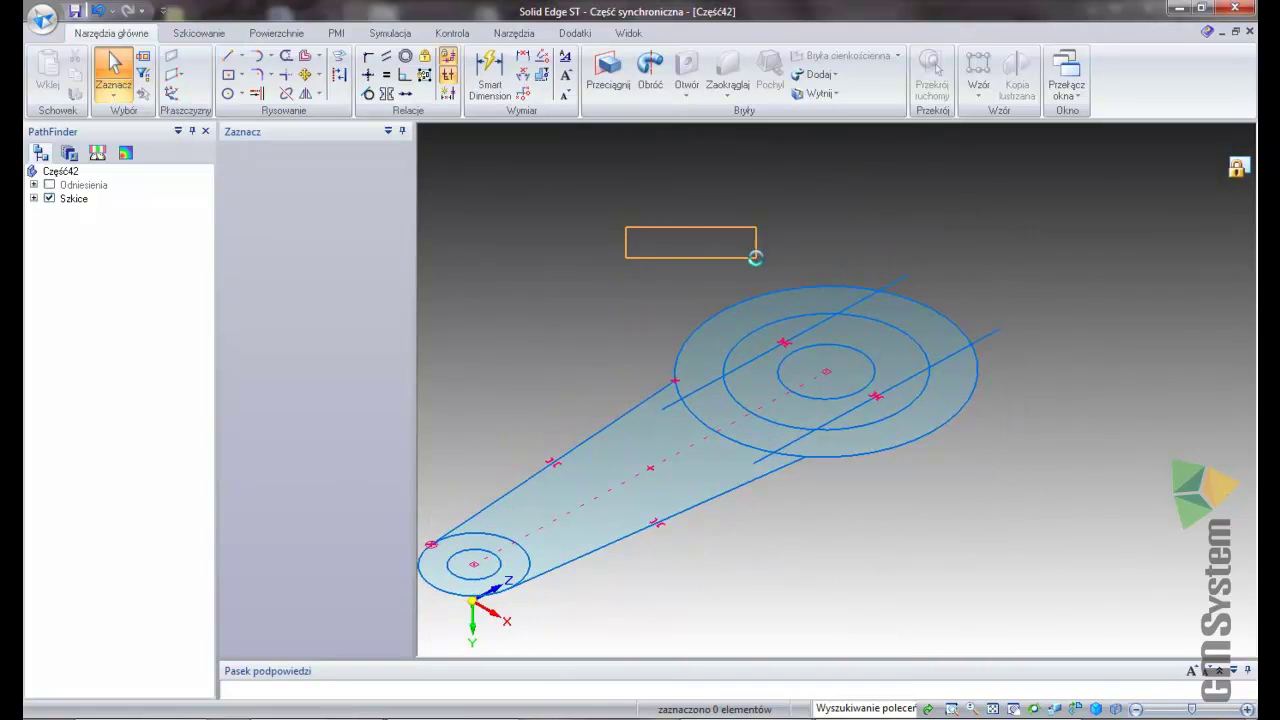
scroll(845, 218, "up", 1)
scroll(835, 256, "up", 2)
Extrude the ring regions around the bore symmetrically 60 mm into a hollow cylinder
left_click(838, 272)
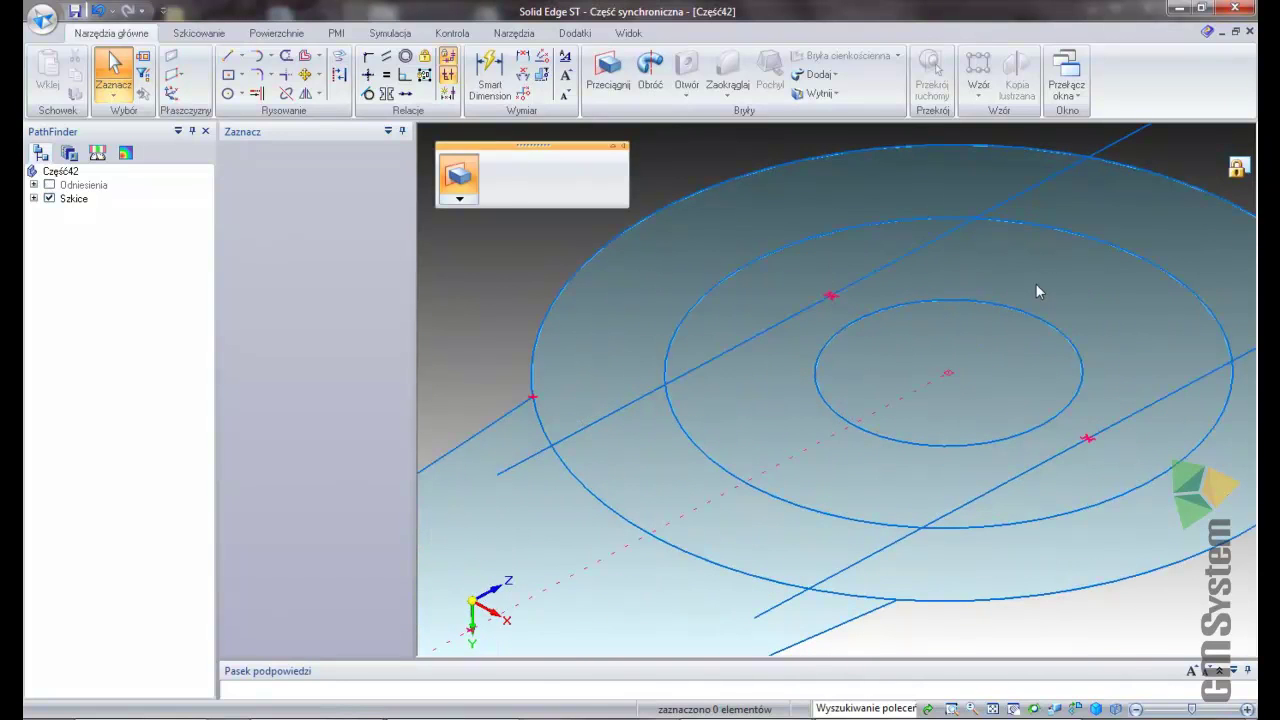
left_click(1035, 285, "ctrl")
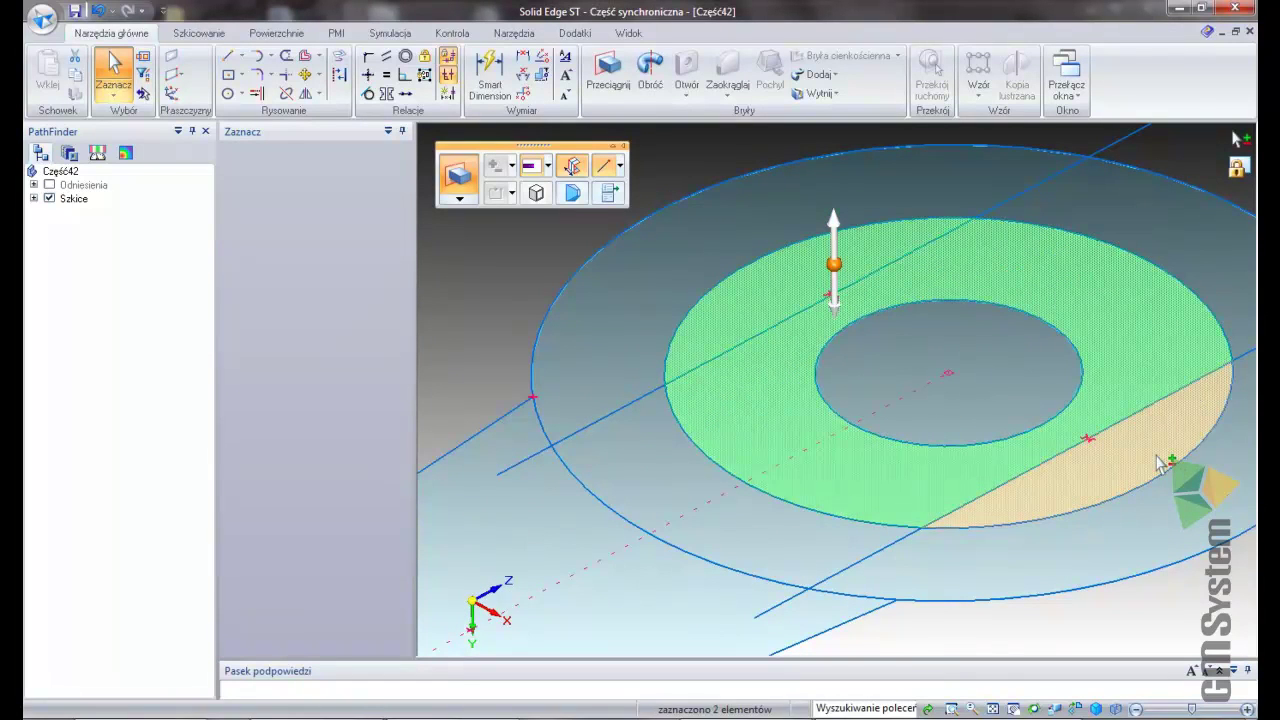
left_click(1160, 465, "ctrl")
scroll(1014, 271, "down", 1)
scroll(931, 234, "down", 2)
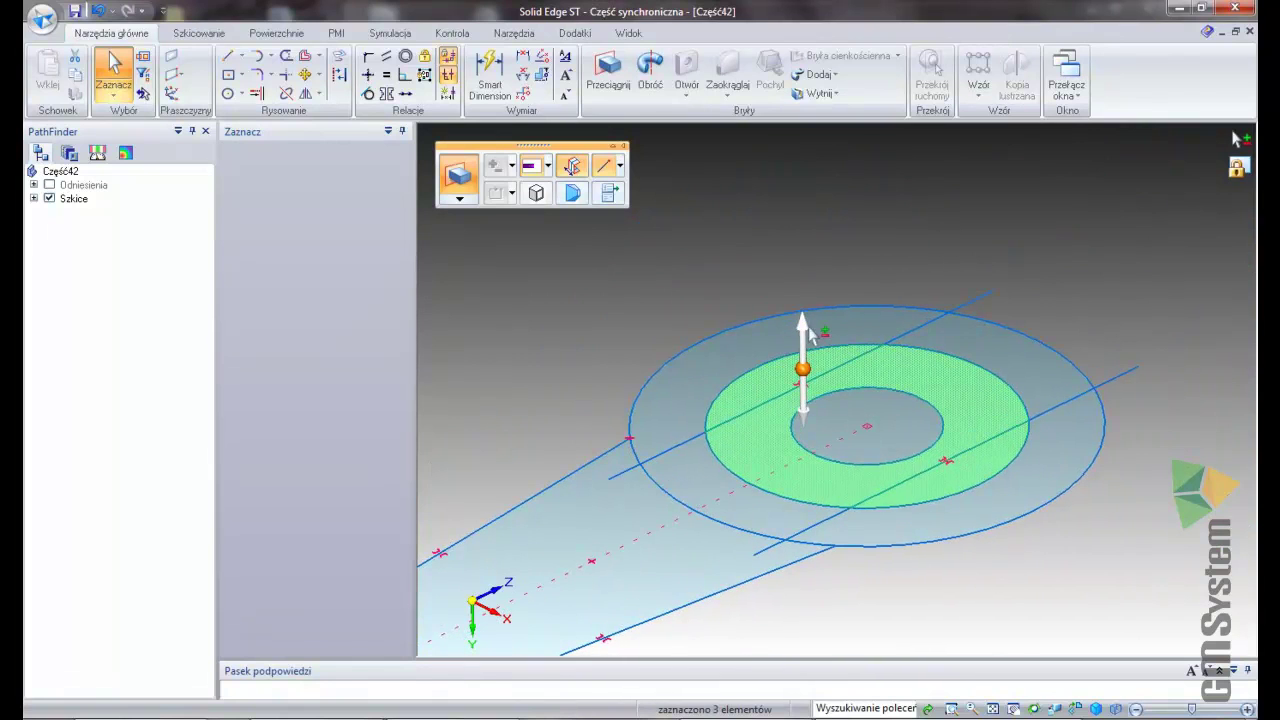
left_click(804, 334)
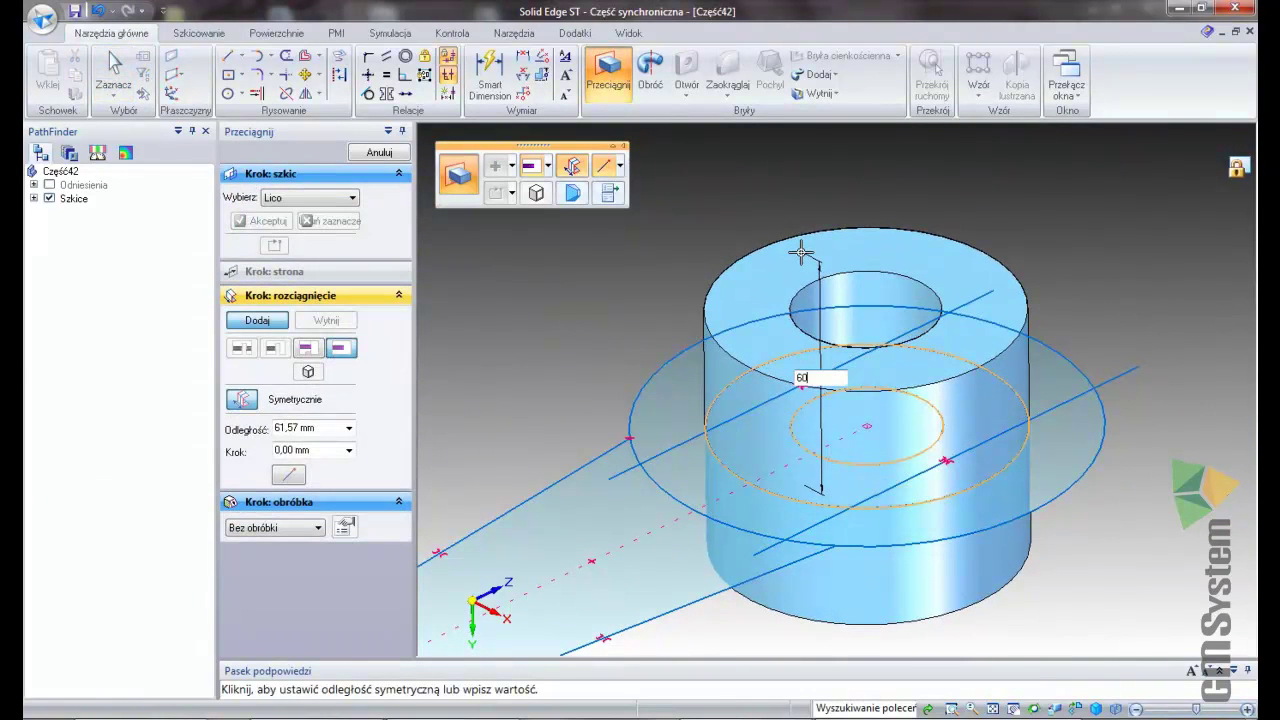
key("Return")
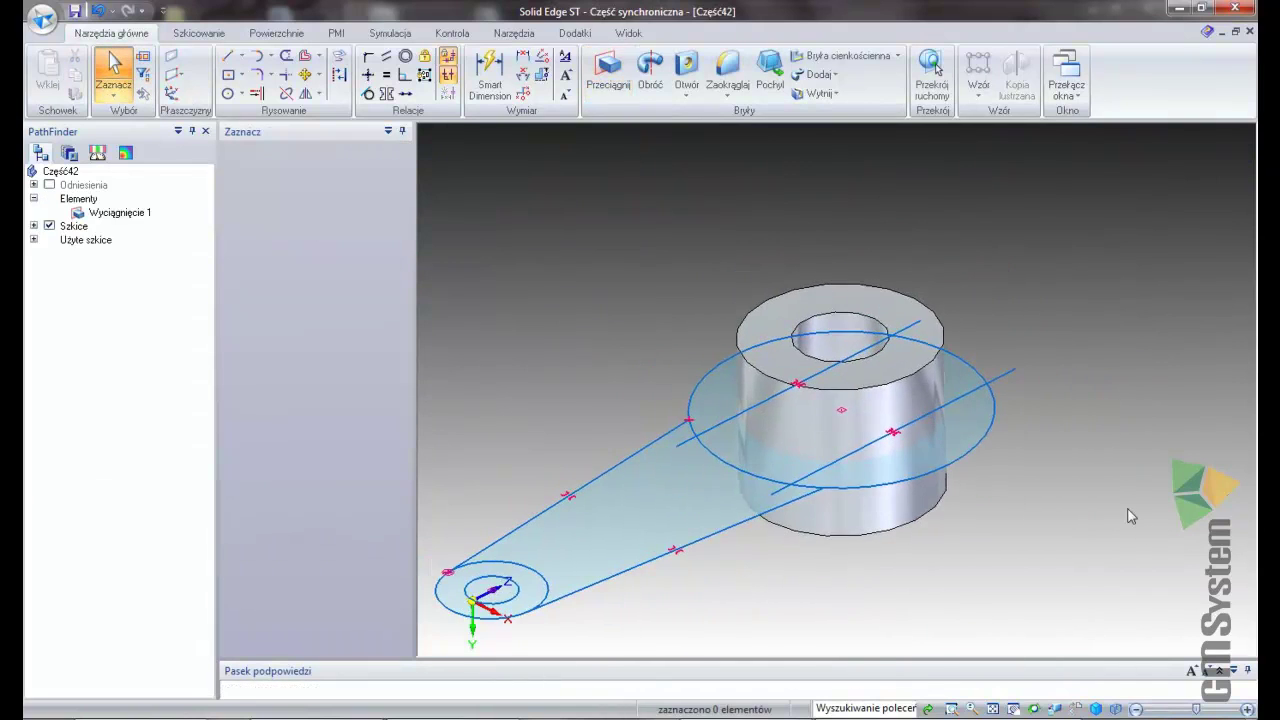
left_click(977, 436)
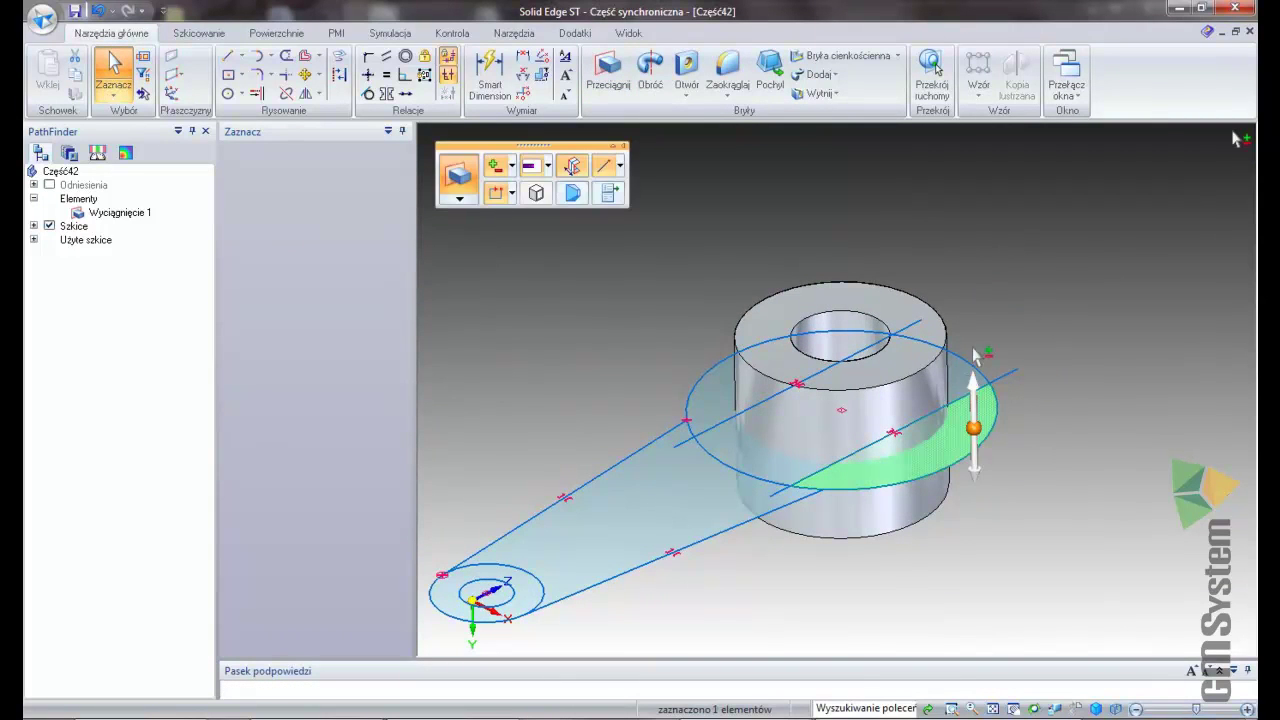
Extrude the outer hub ring symmetrically 34 mm as a flange around the cylinder
left_click(785, 395, "ctrl")
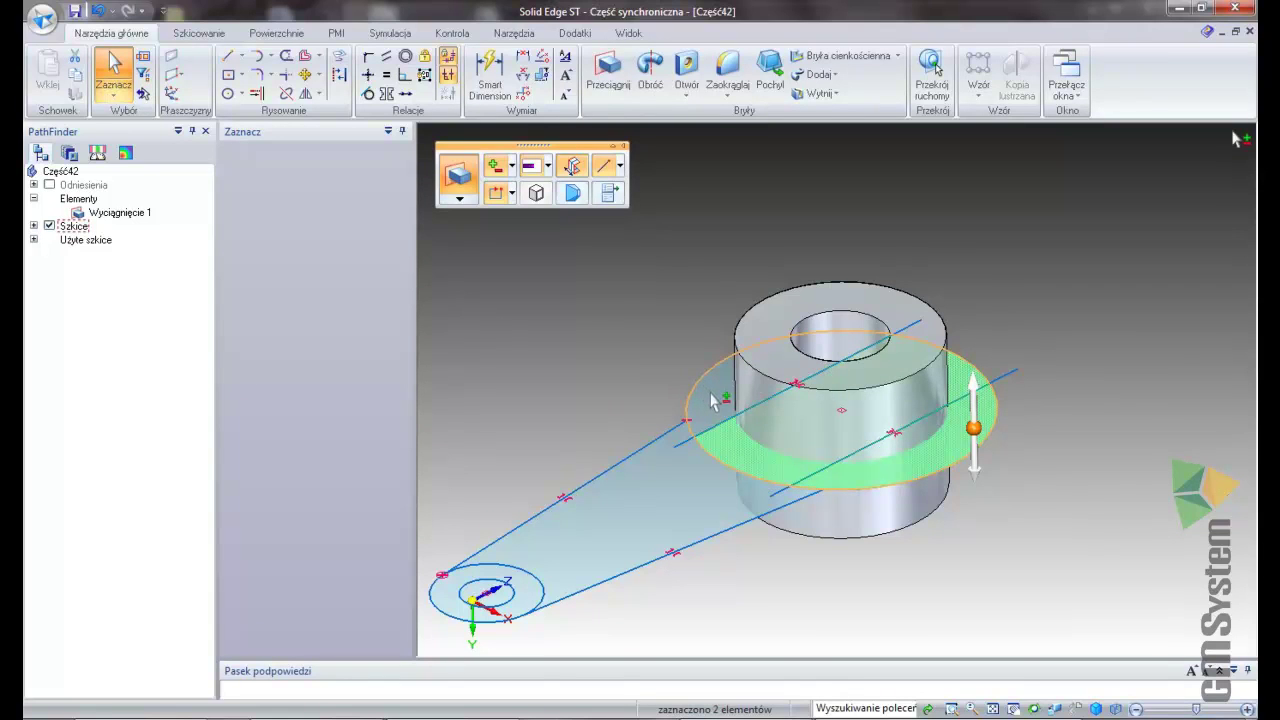
left_click(975, 400)
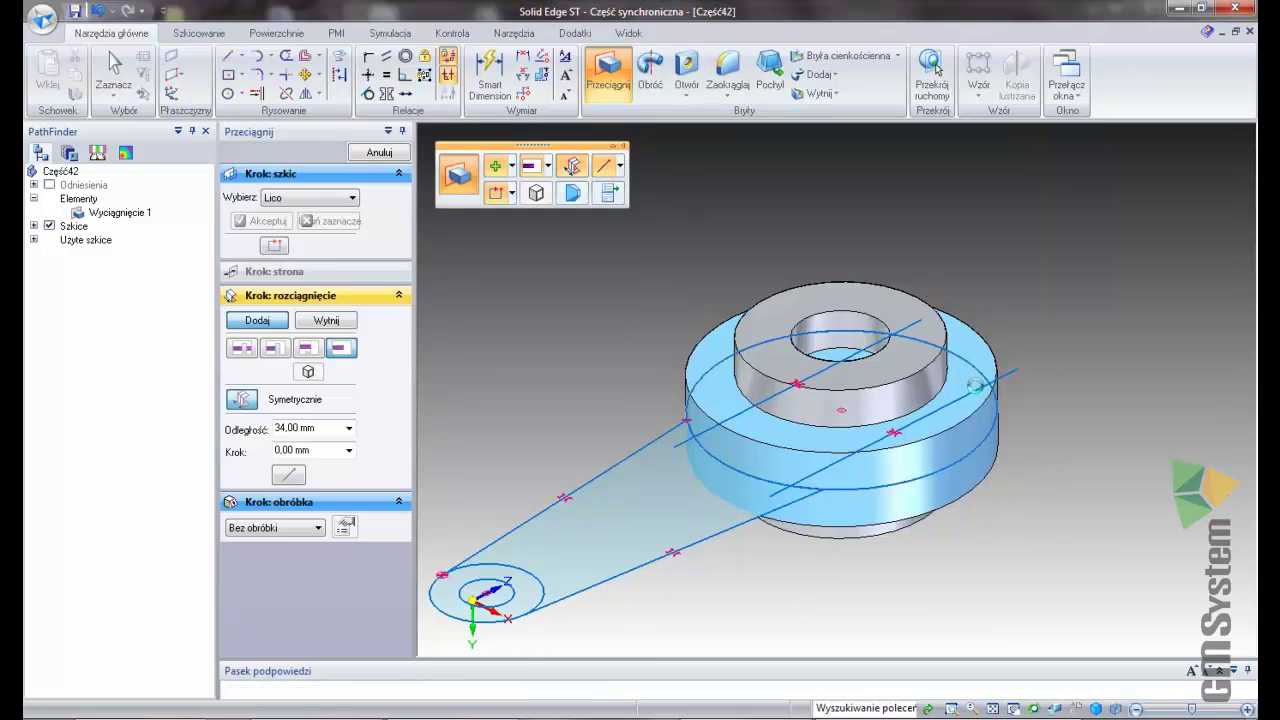
key("Return")
middle_click_drag(997, 594, 977, 537)
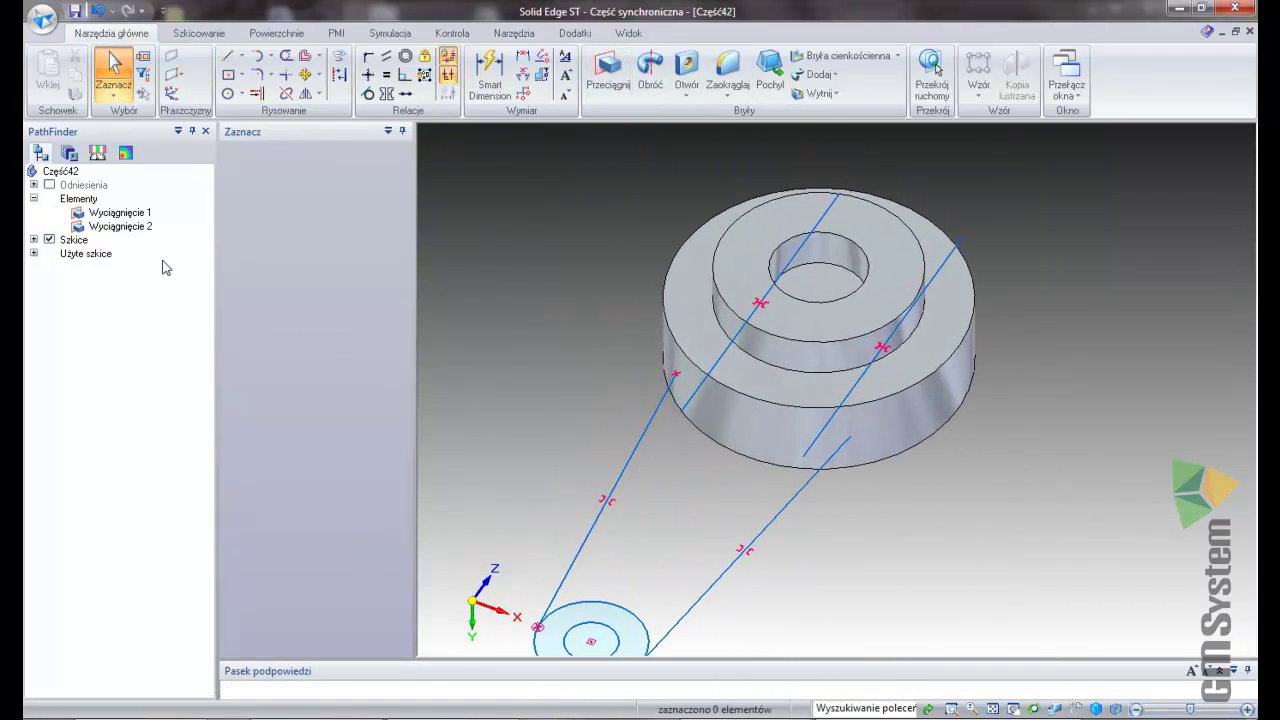
Show the used sketches again and select both crescent regions with QuickPick
right_click(106, 277)
left_click(150, 302)
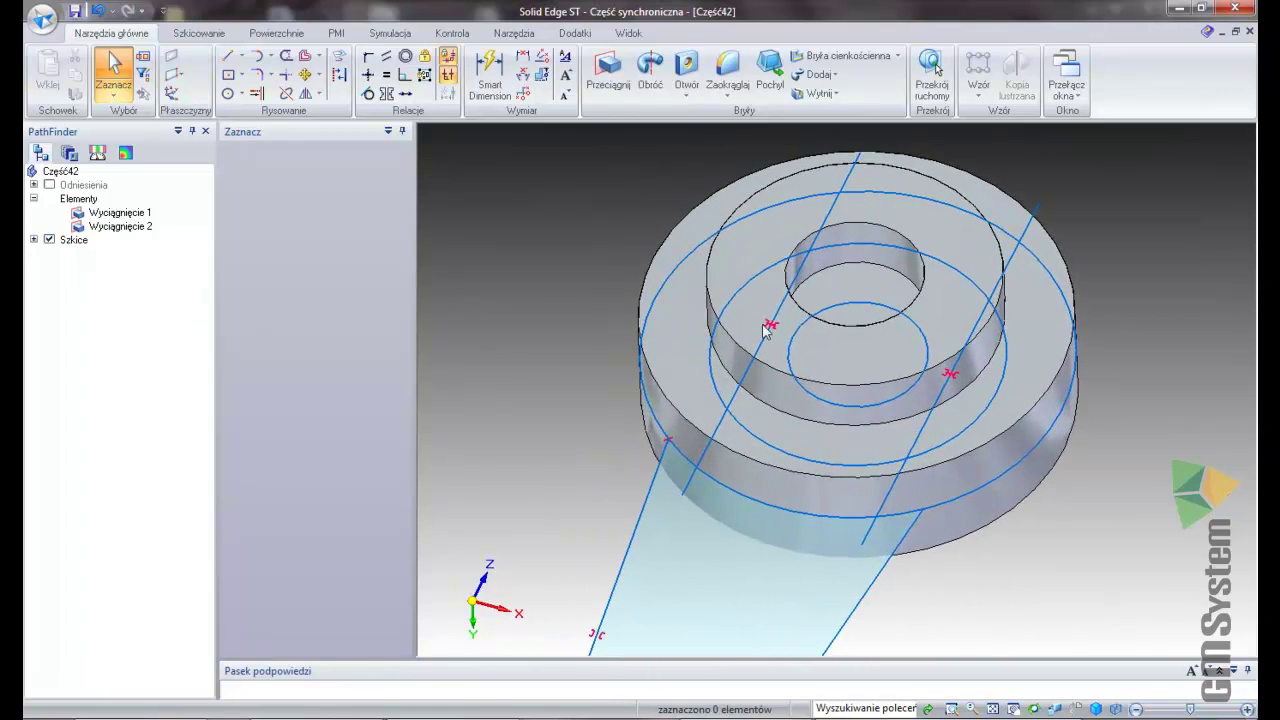
right_click(760, 330)
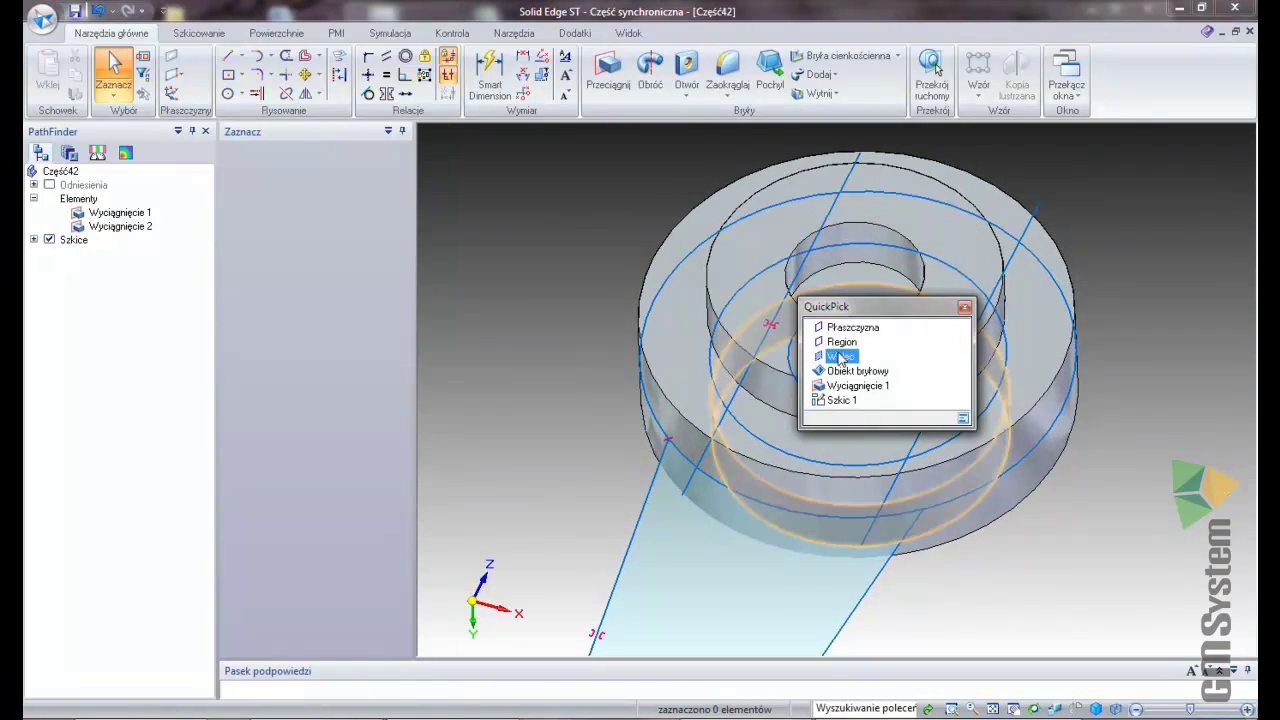
left_click(915, 395)
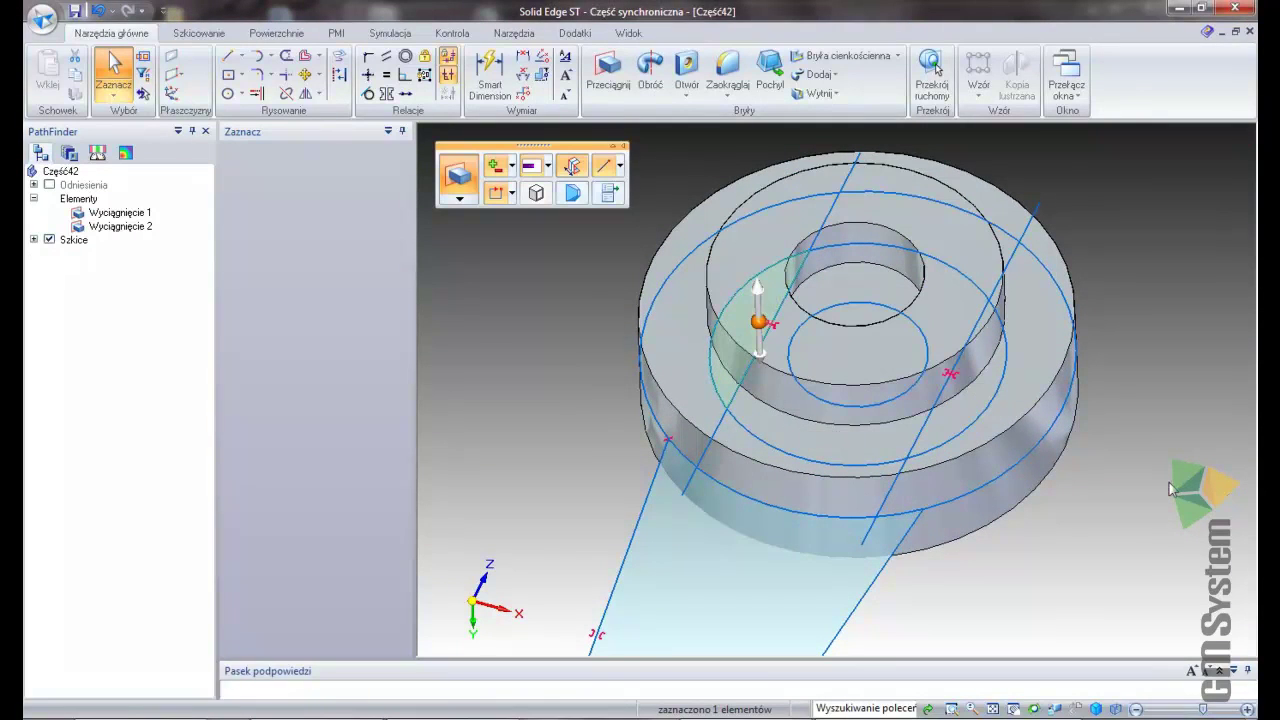
right_click(965, 412)
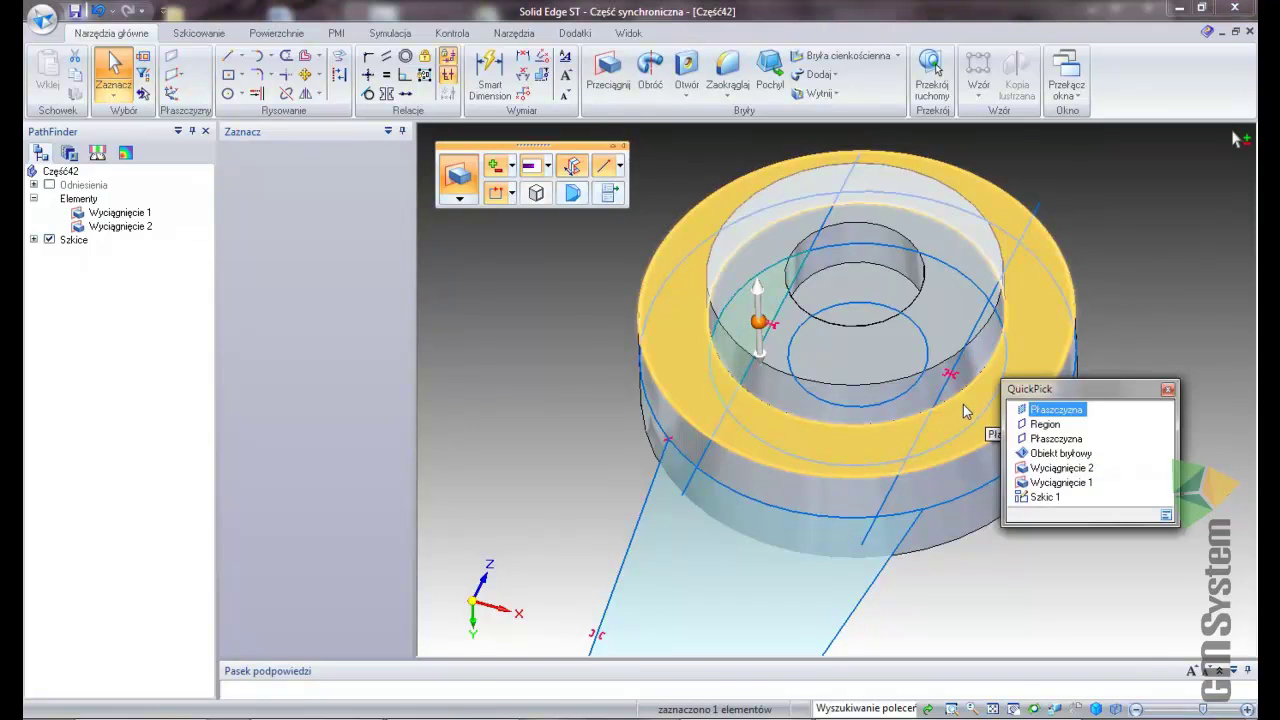
left_click(1045, 420)
mouse_move(1185, 396)
middle_mouse_down()
mouse_move(909, 200)
mouse_move(797, 322)
middle_mouse_up()
Extrude the two crescents upward into tabs flanking the central slot
left_click(765, 312)
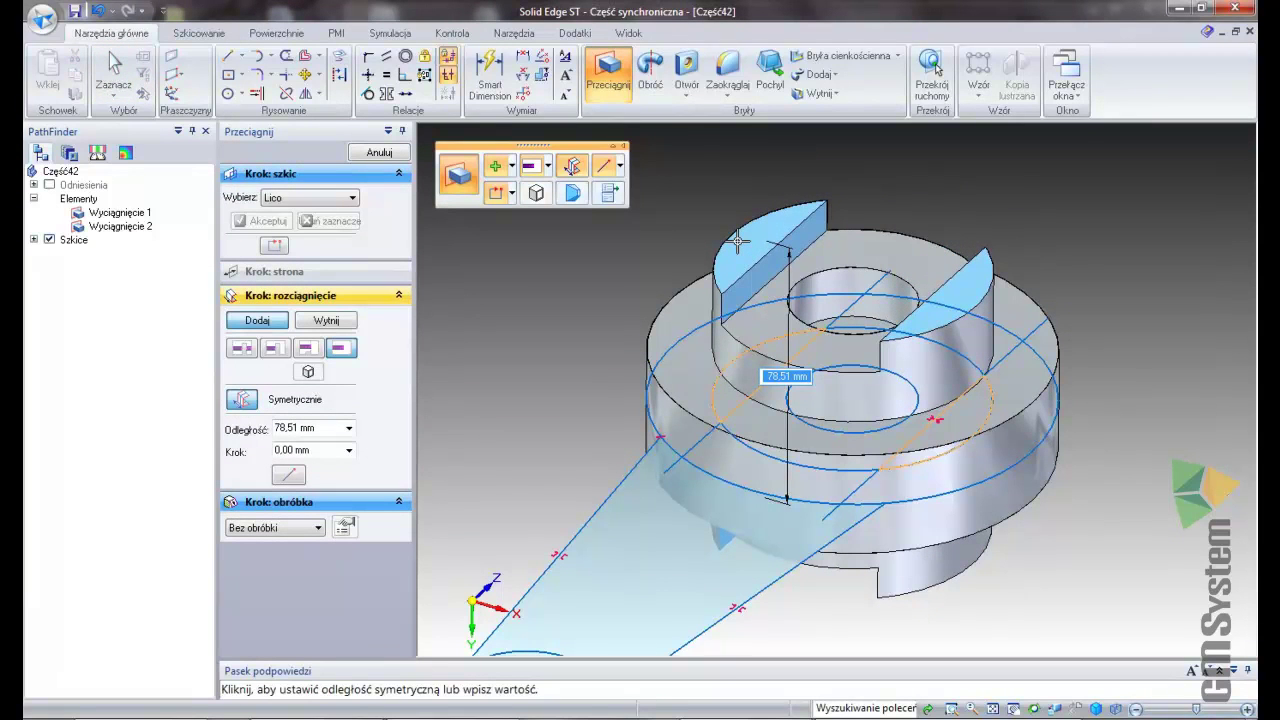
left_click(737, 240)
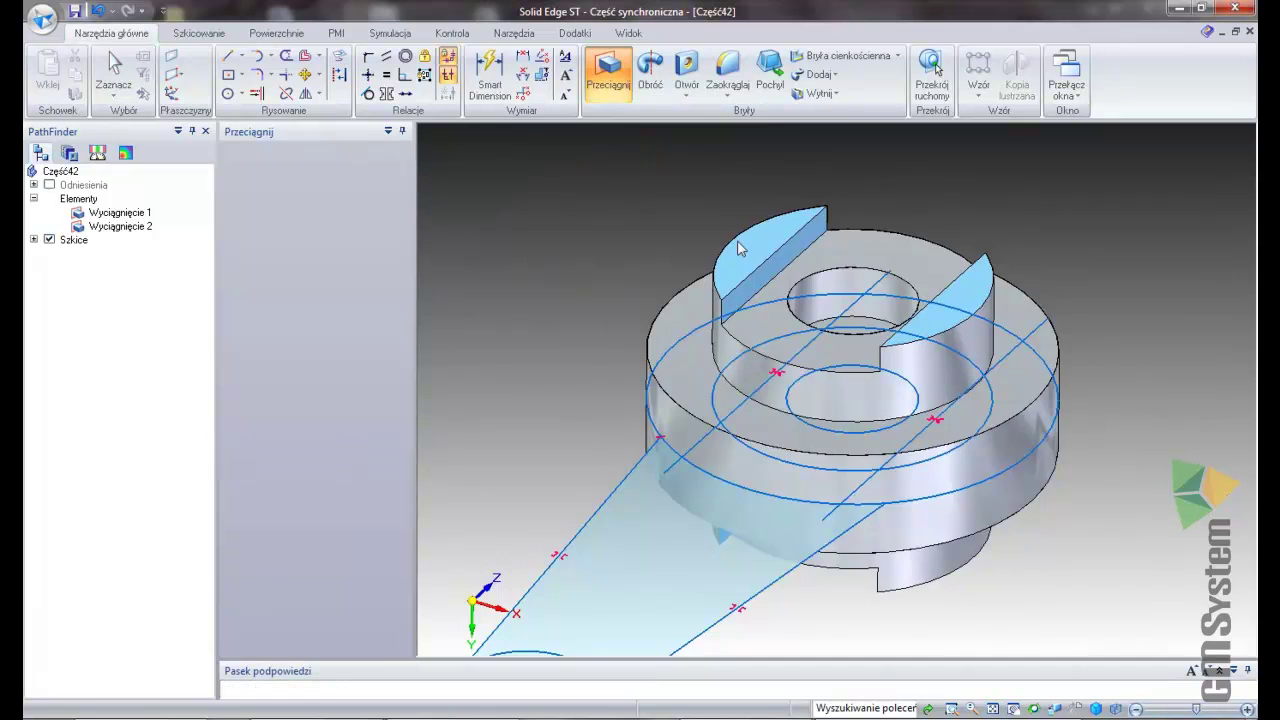
scroll(1024, 626, "down", 5)
key("ctrl+f")
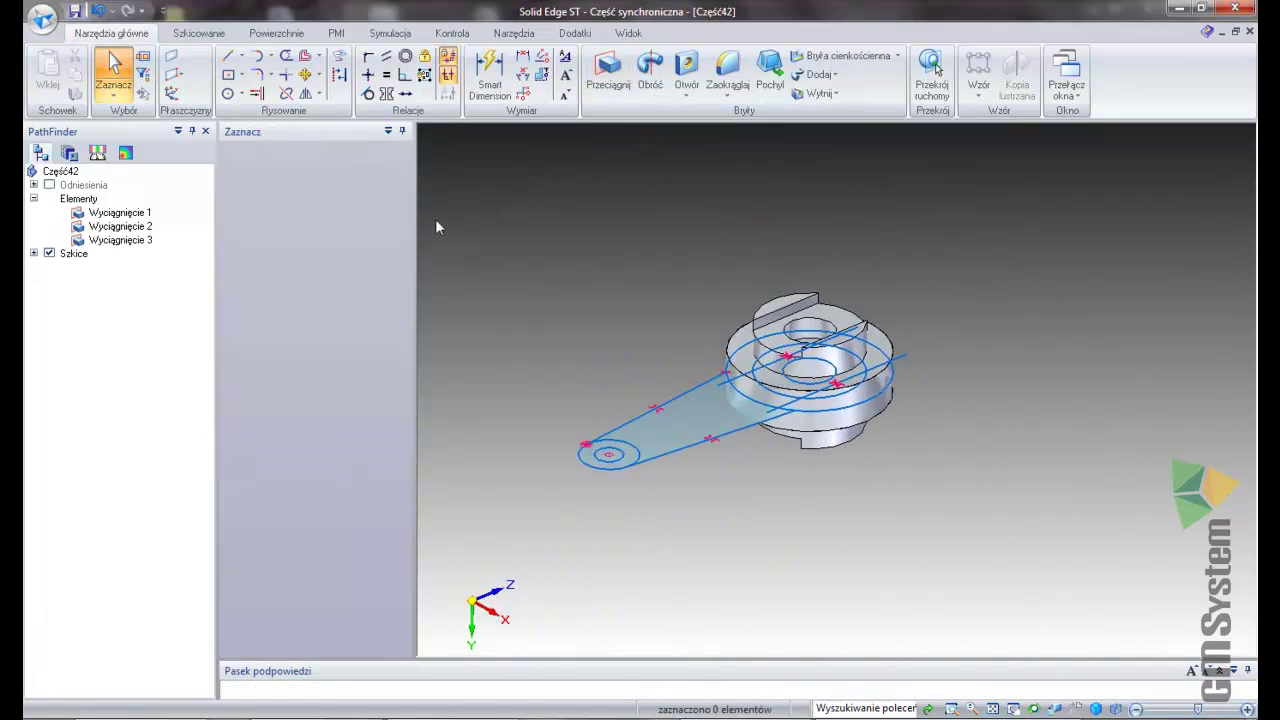
Extrude the end boss ring, excluding the bore circle, symmetrically to 30 mm
left_click_drag(498, 393, 634, 523)
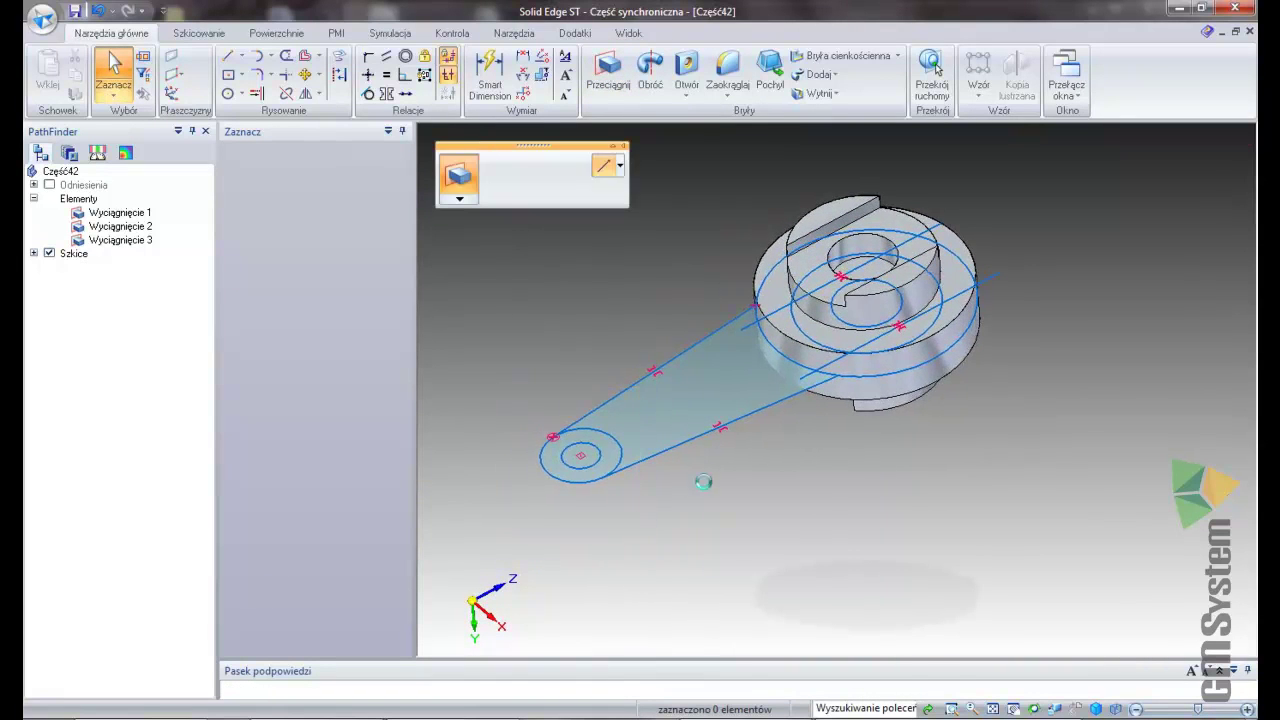
scroll(590, 460, "up", 2)
scroll(557, 425, "up", 2)
left_click(575, 429, "ctrl")
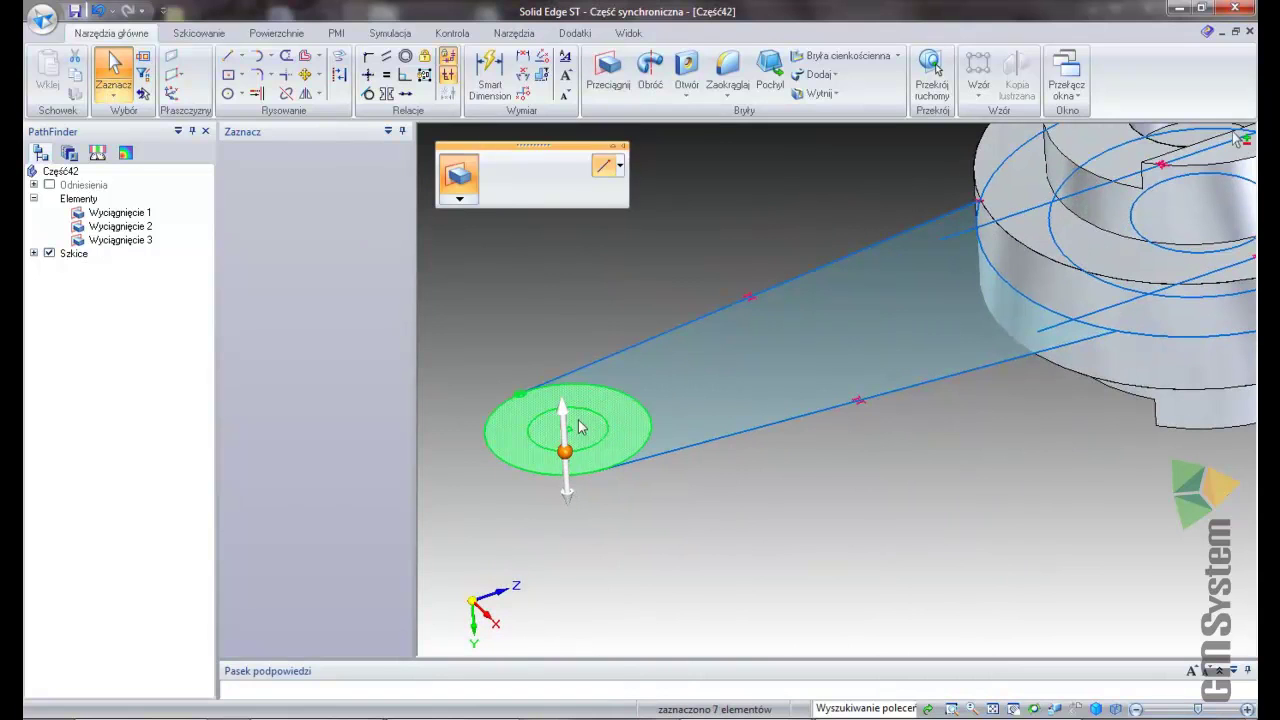
left_click(573, 508)
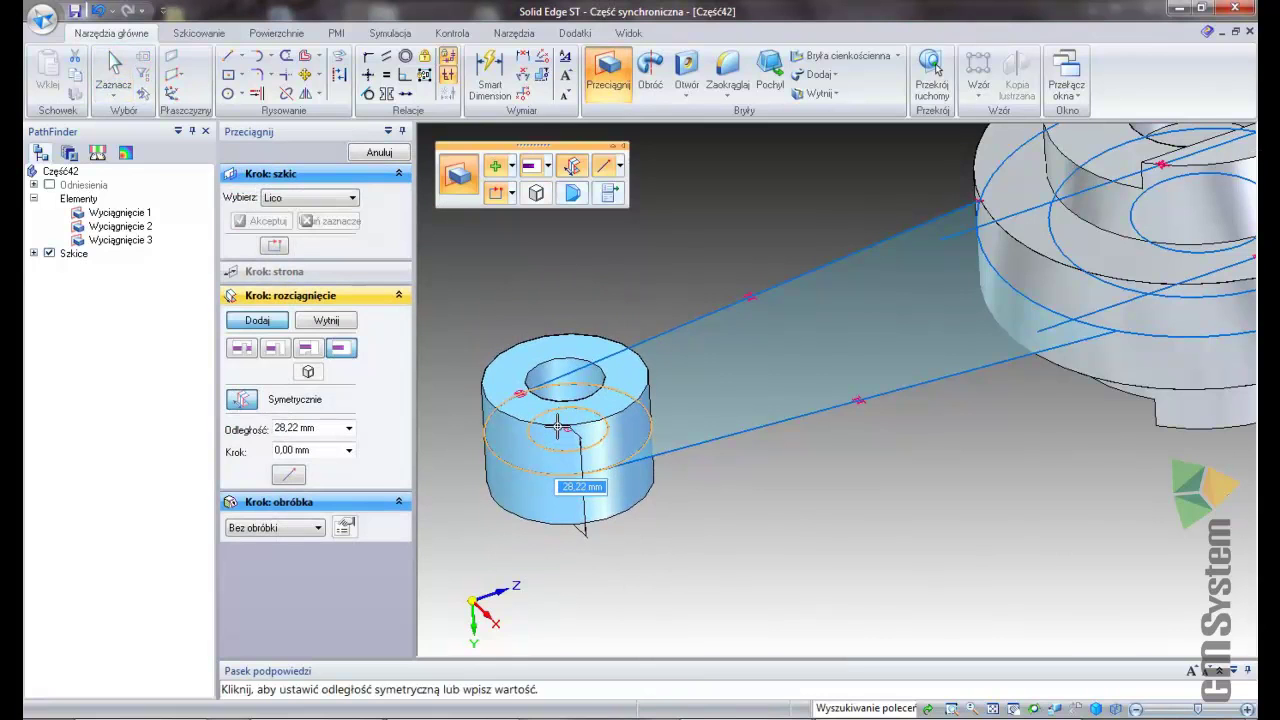
key("Return")
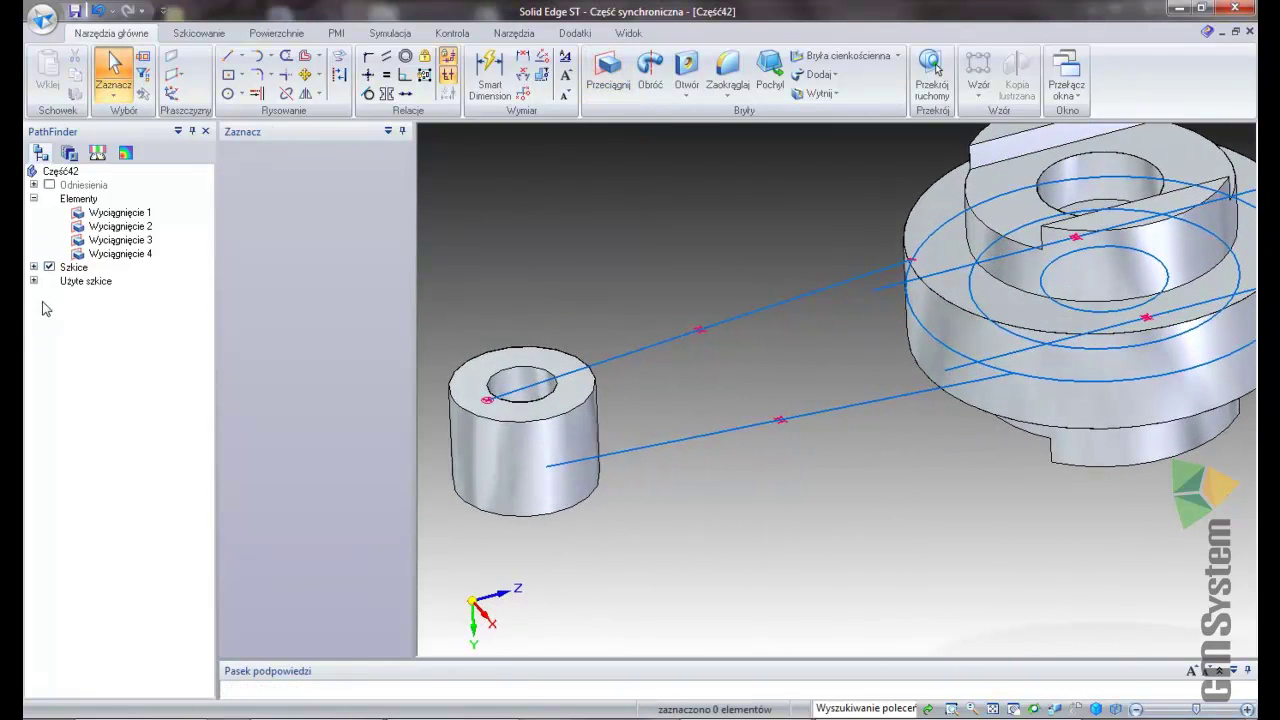
Show Szkic 3 and extrude the tapered arm region symmetrically to 20 mm
right_click(107, 300)
left_click(148, 332)
left_click(813, 405)
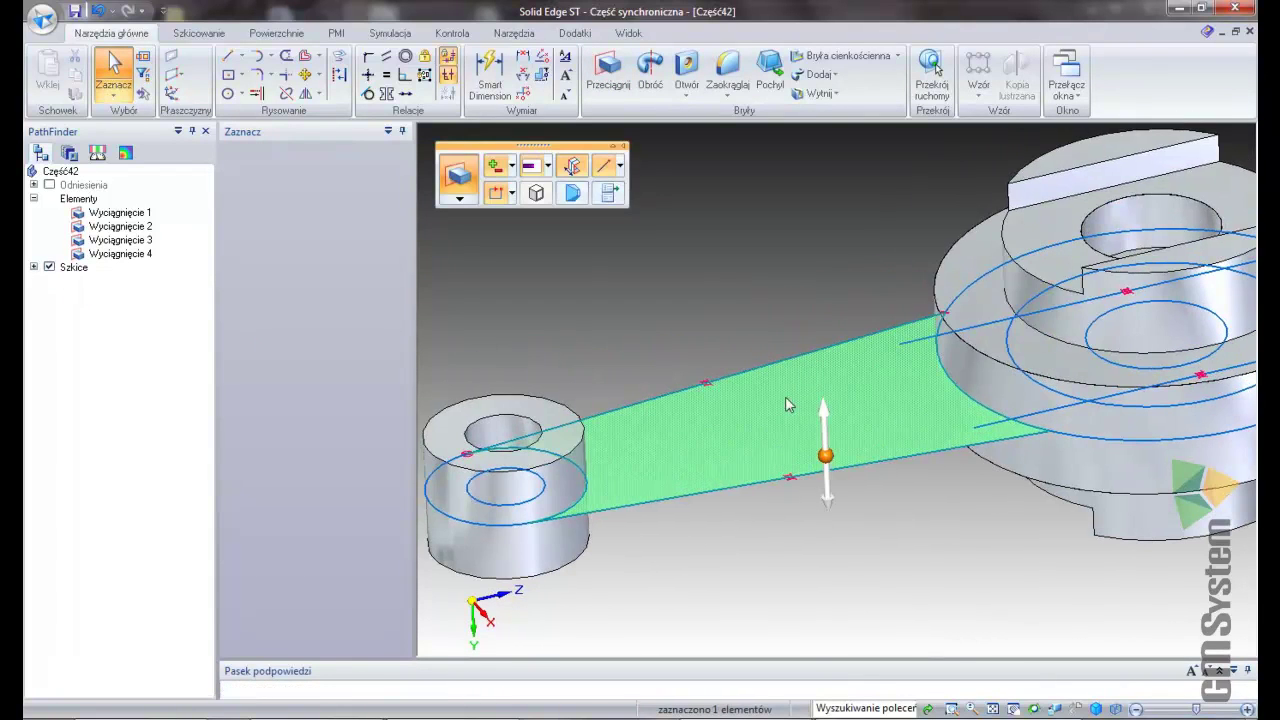
left_click(826, 432)
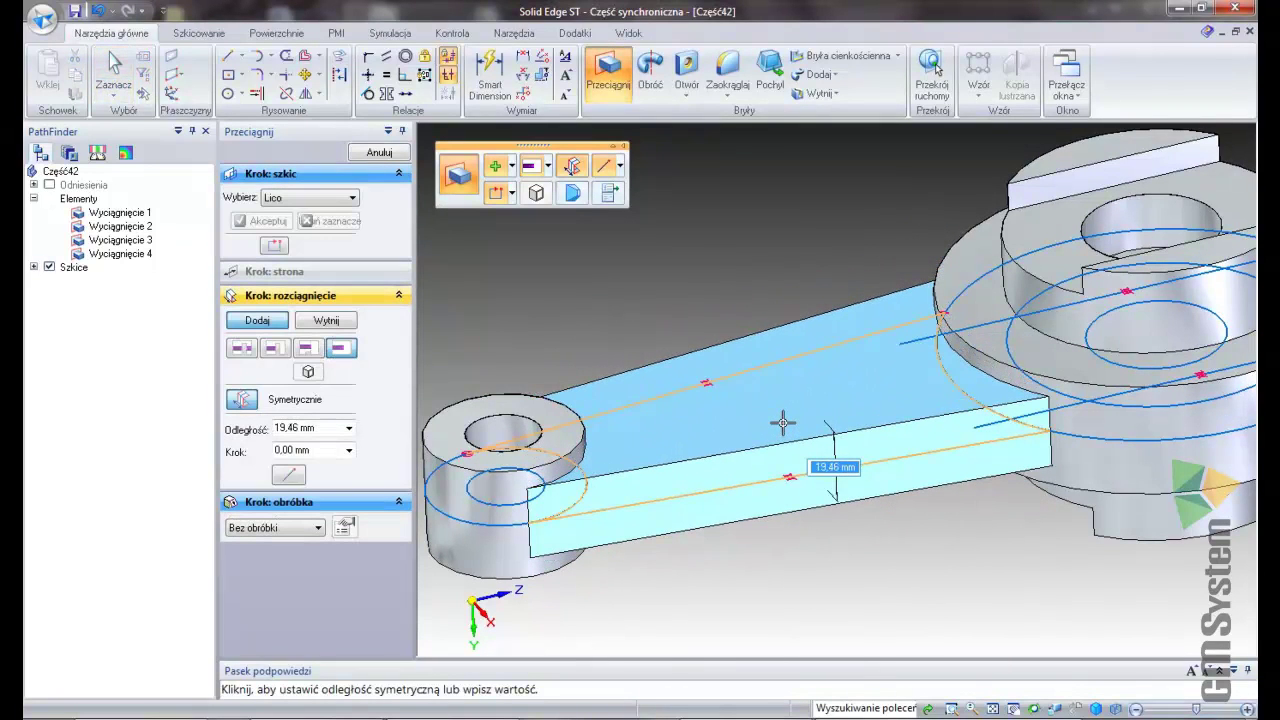
key("Return")
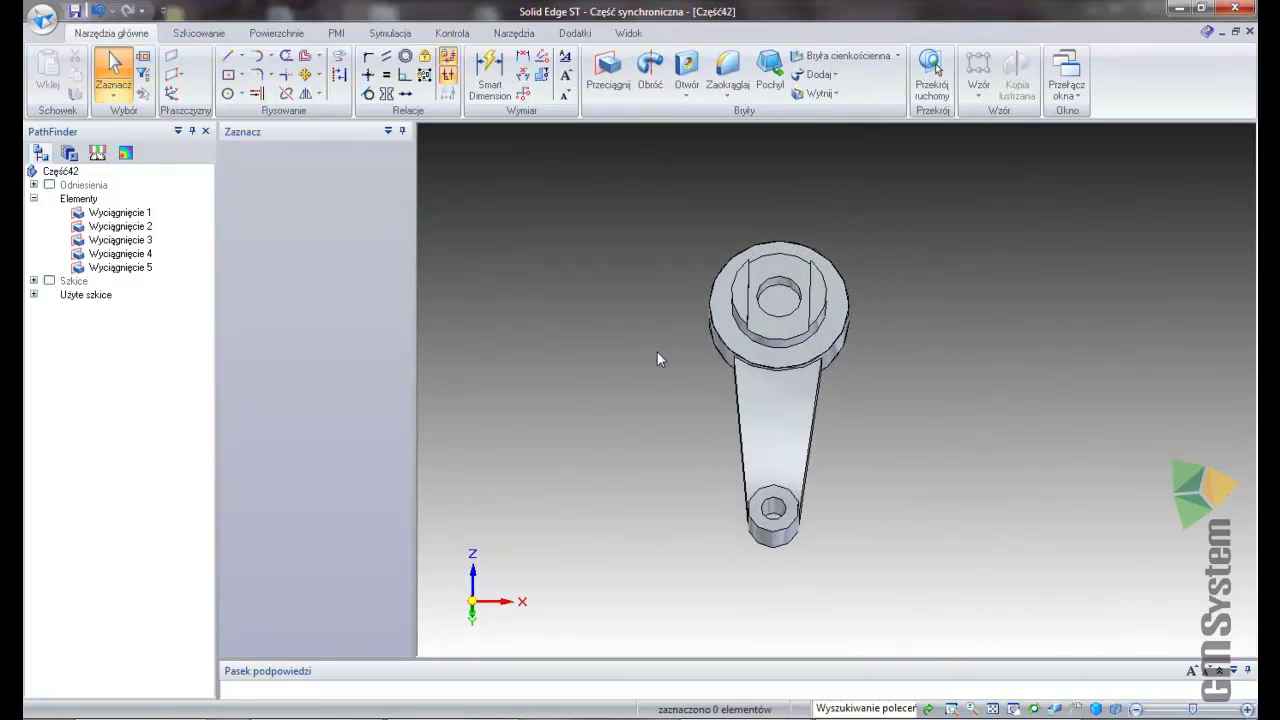
Pattern the arm and end boss in a Kołowy pattern of 3 about the hub axis
left_click_drag(673, 350, 838, 558)
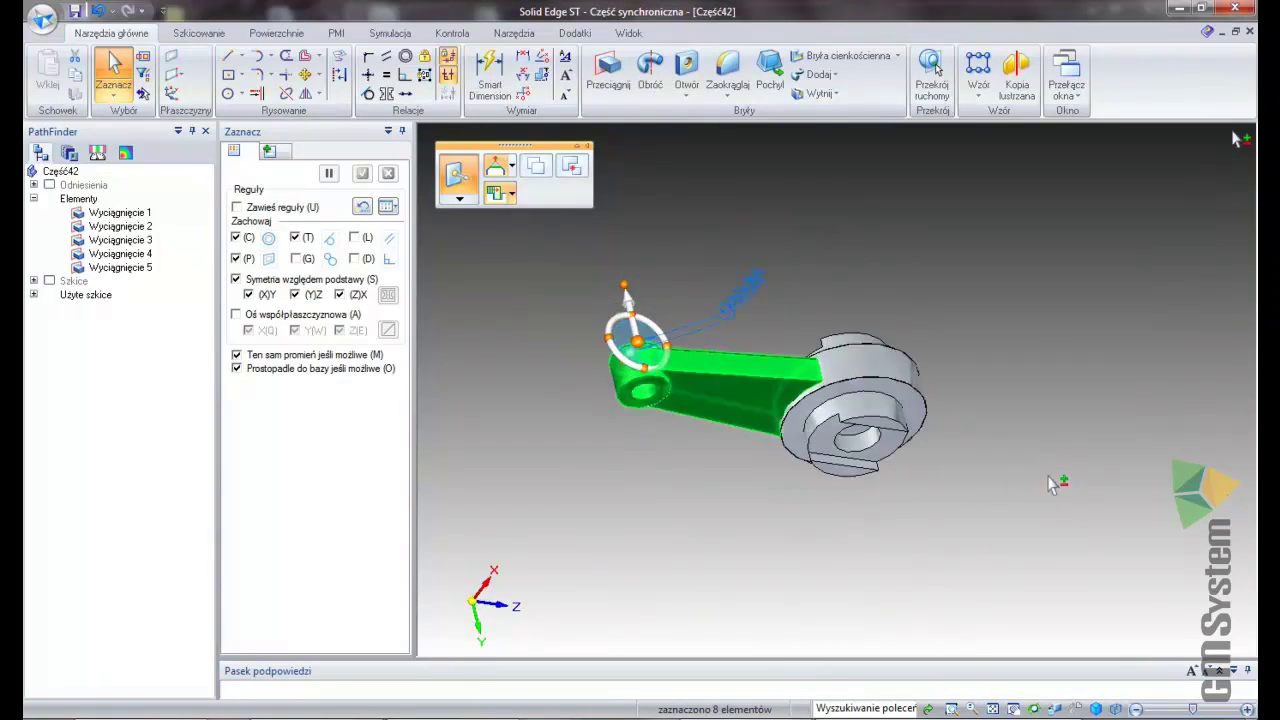
left_click(979, 96)
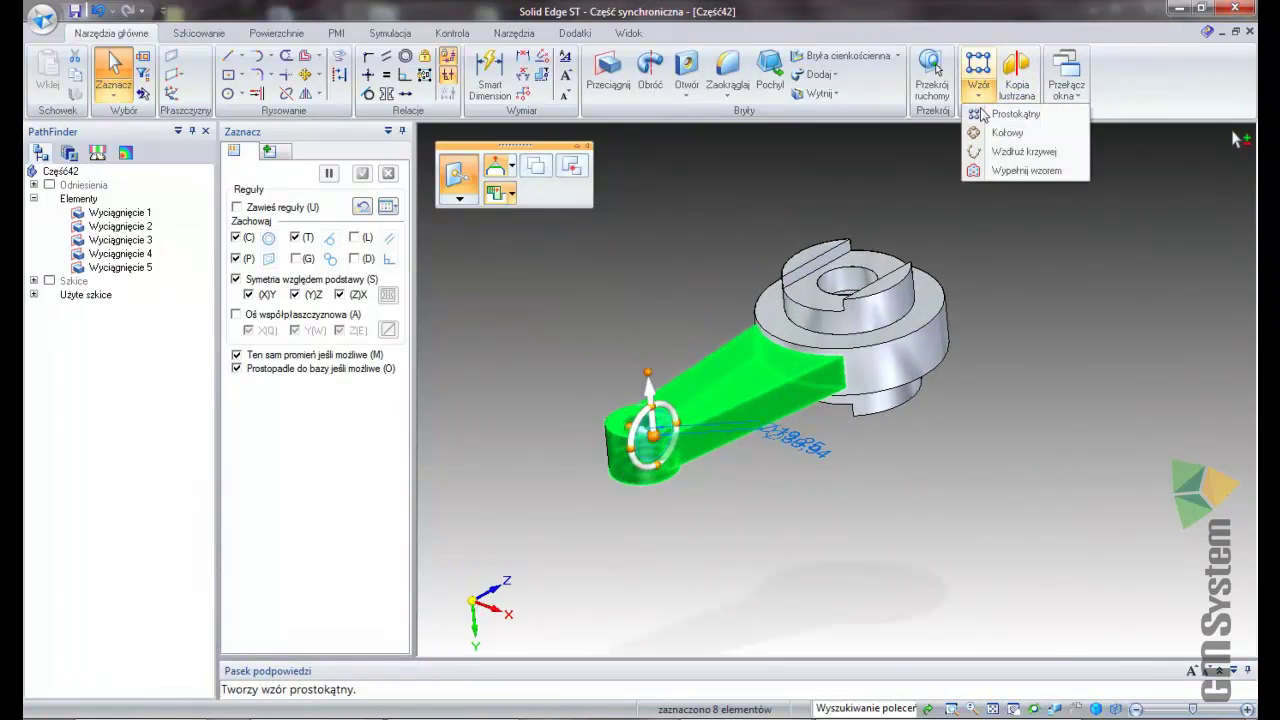
left_click(1005, 133)
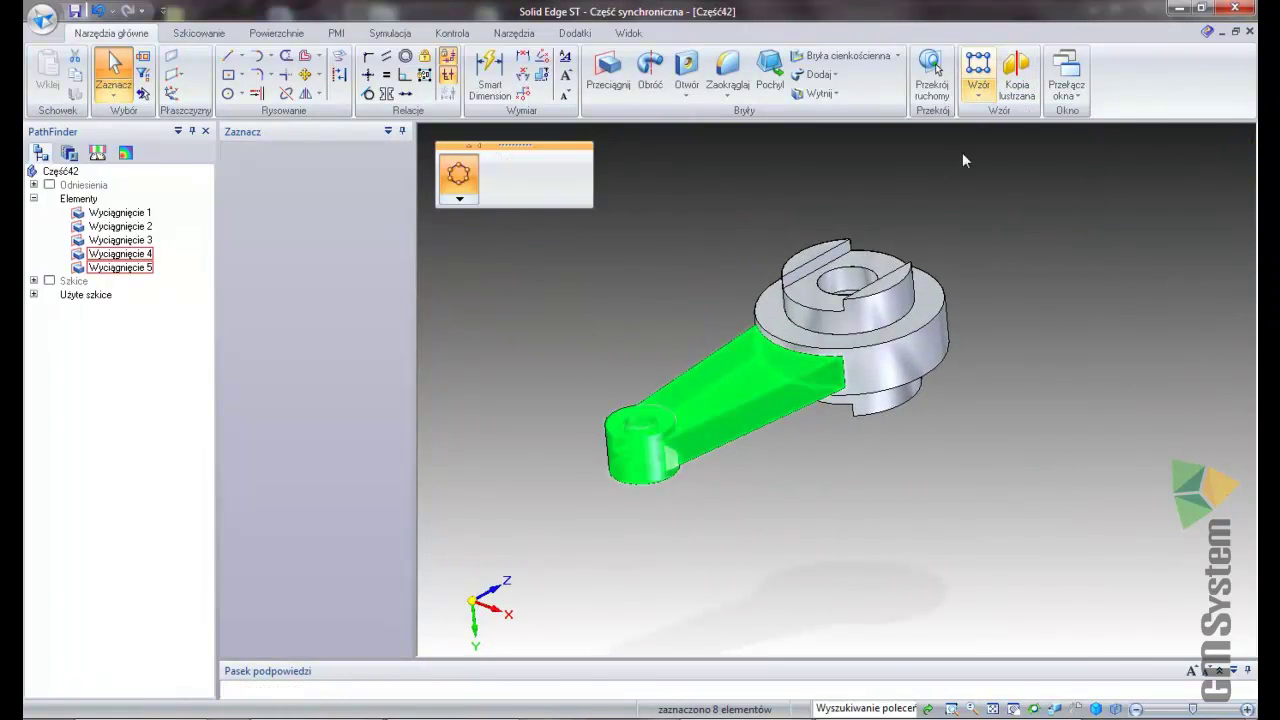
left_click(853, 278)
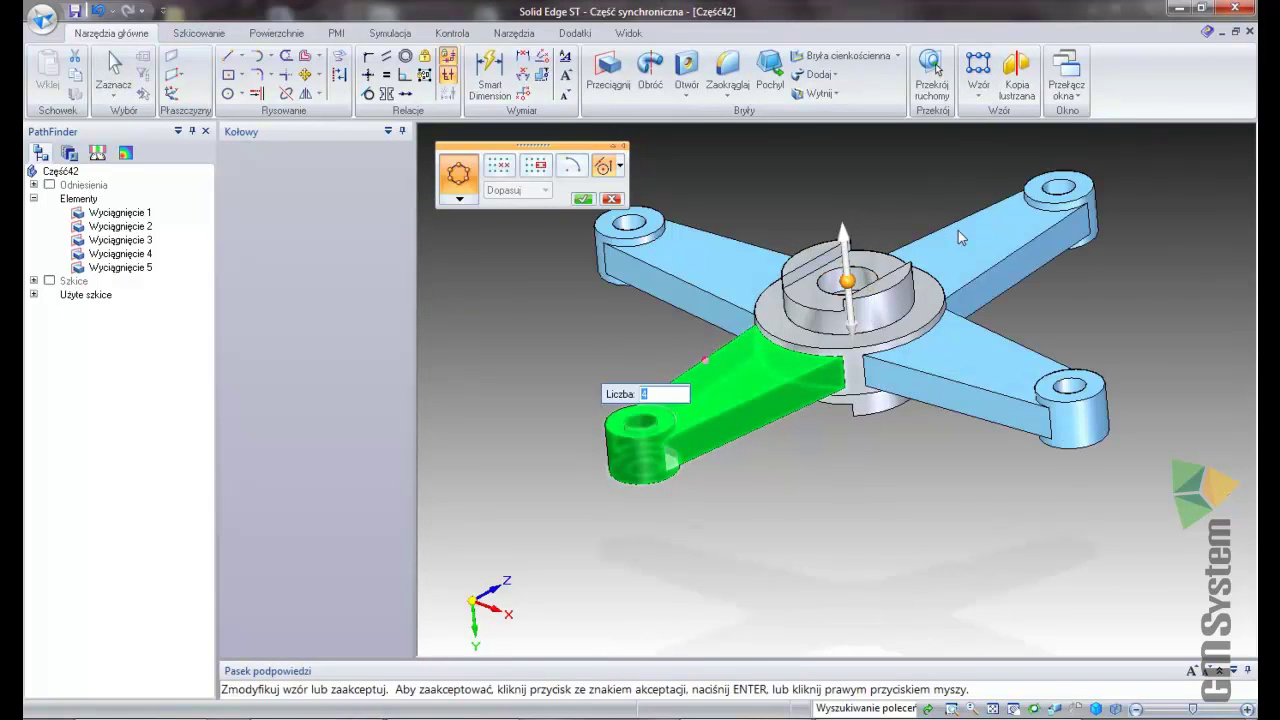
type("3")
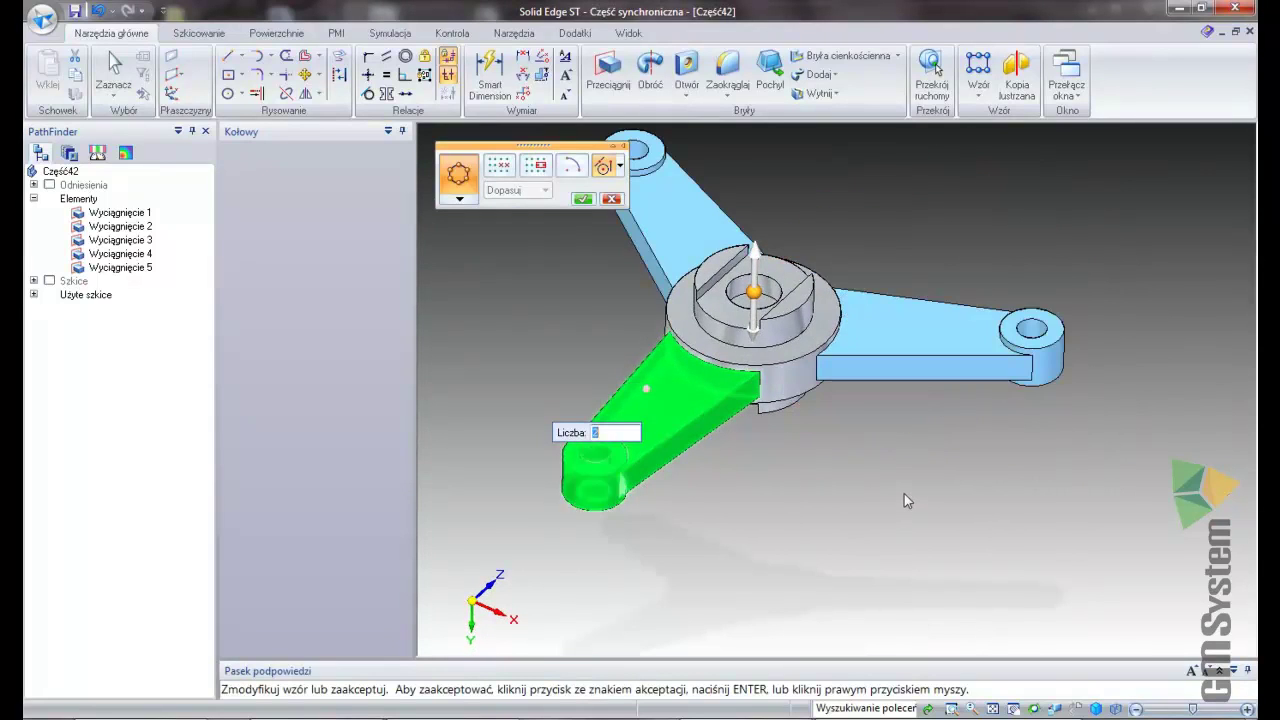
type("2")
type("3")
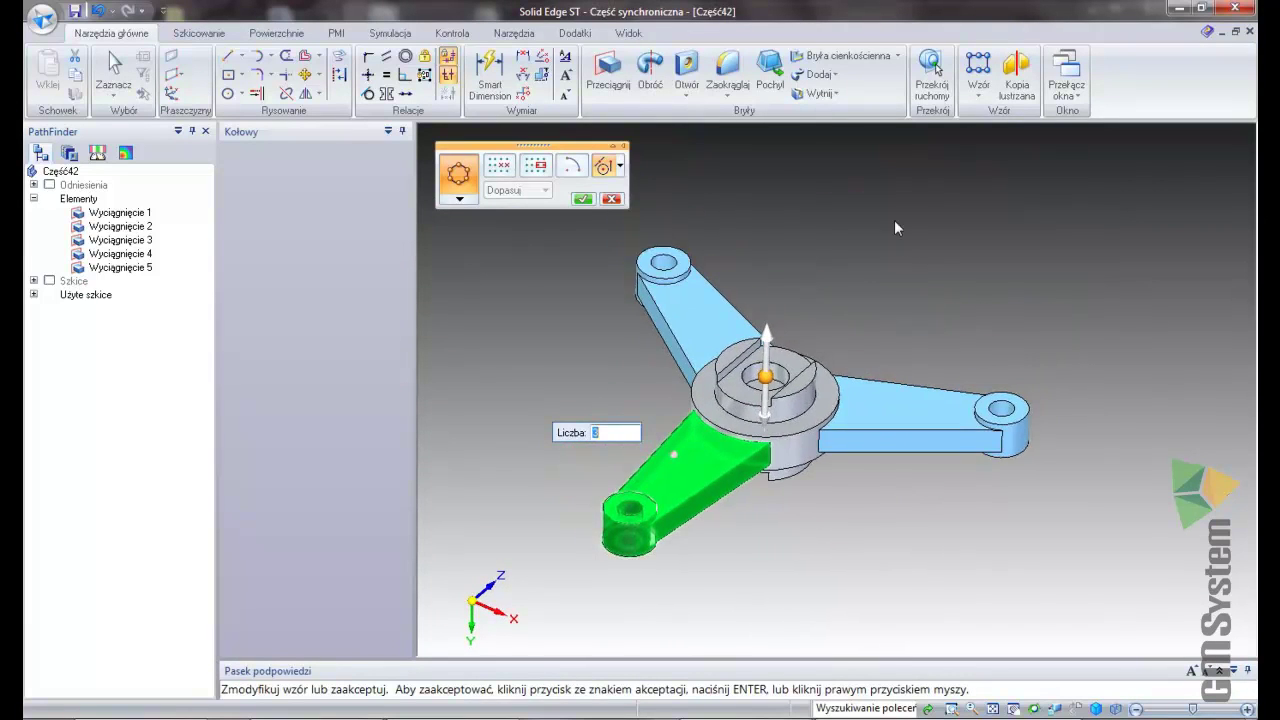
key("Return")
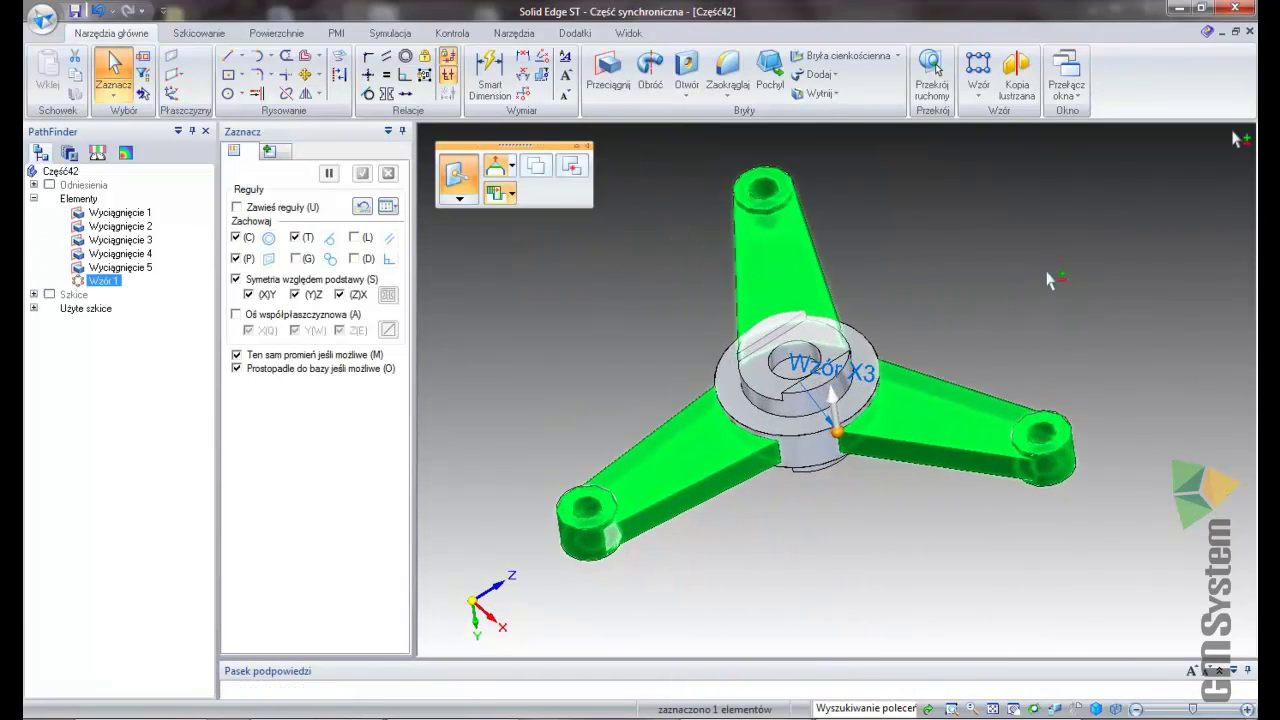
key("Escape")
key("ctrl+i")
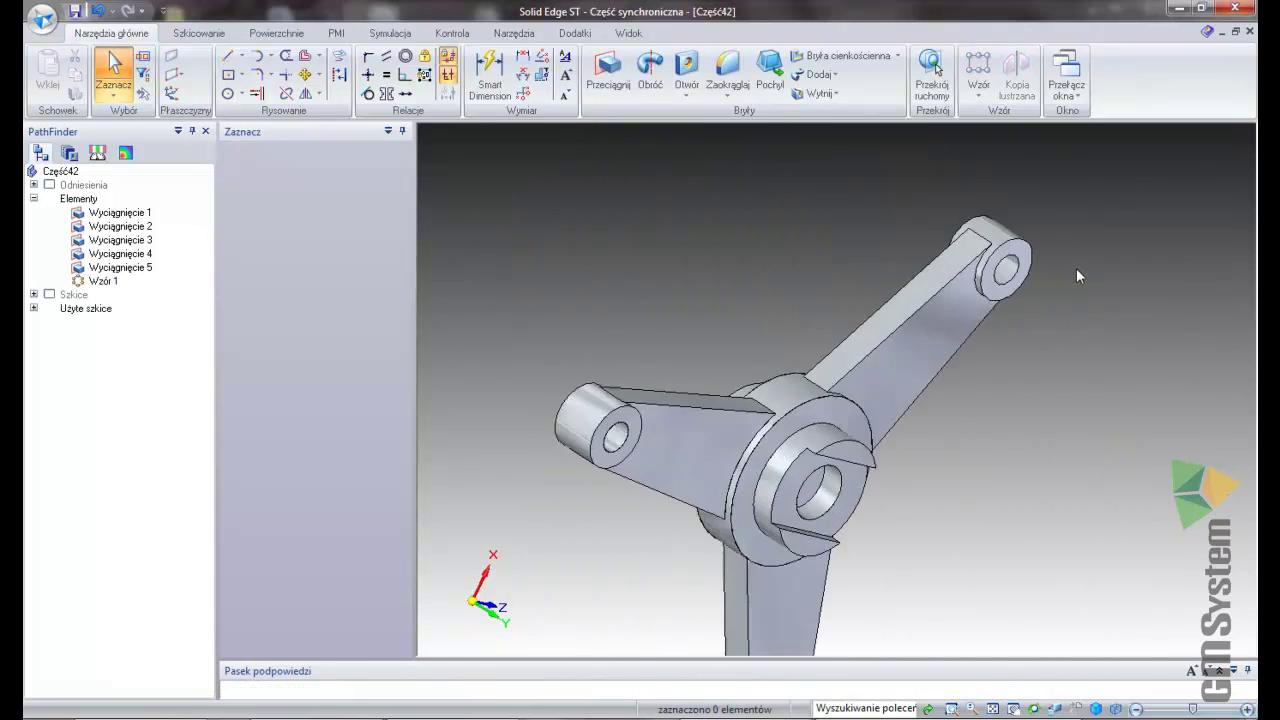
key("ctrl+i")
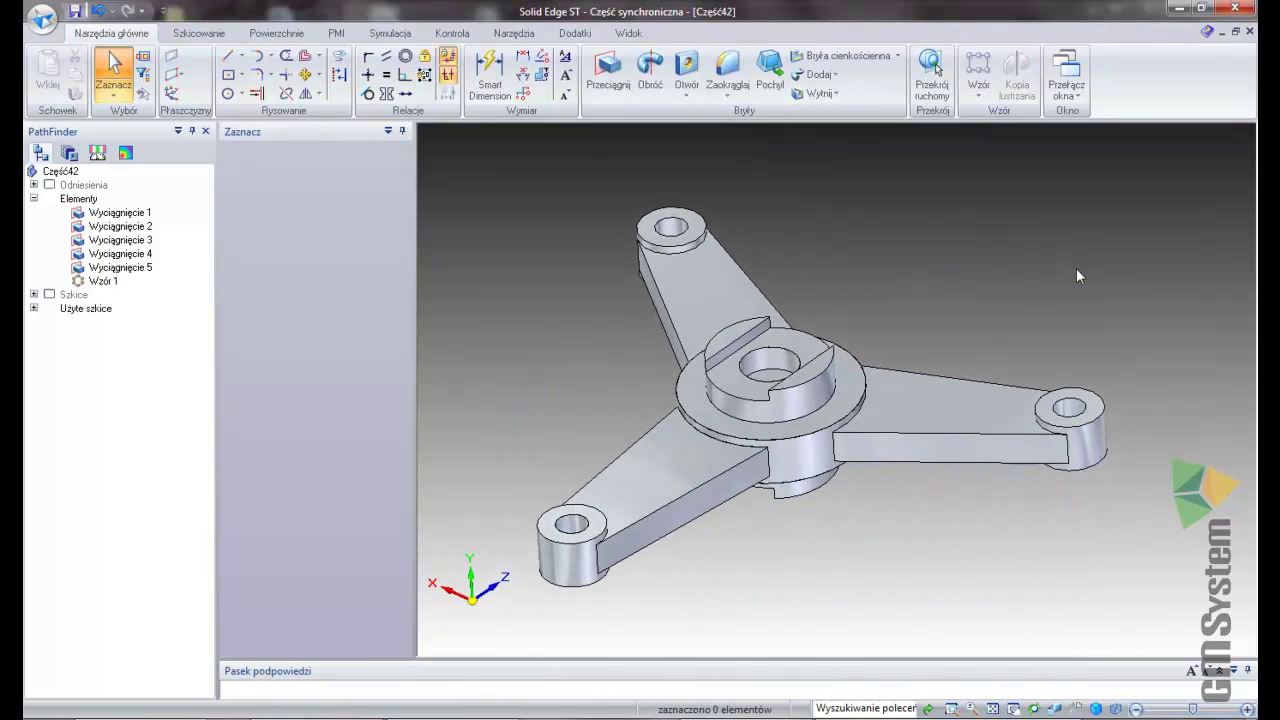